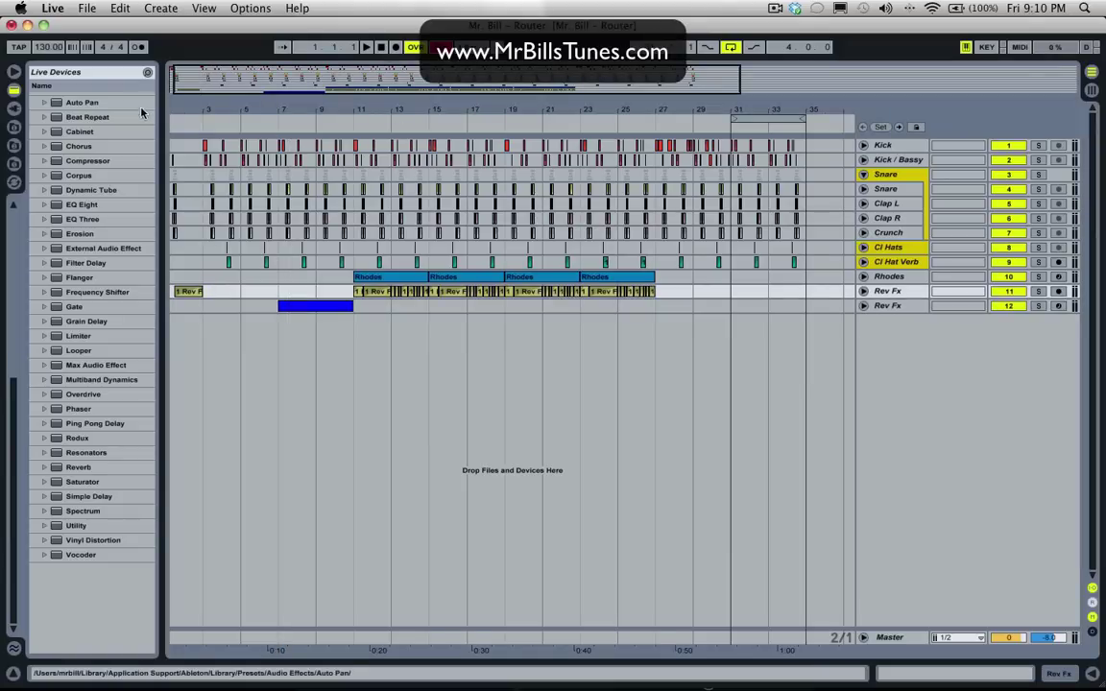
# Set the arrangement loop to span bars 3 to 7
pyautogui.moveTo(183, 108); pyautogui.dragTo(191, 115)
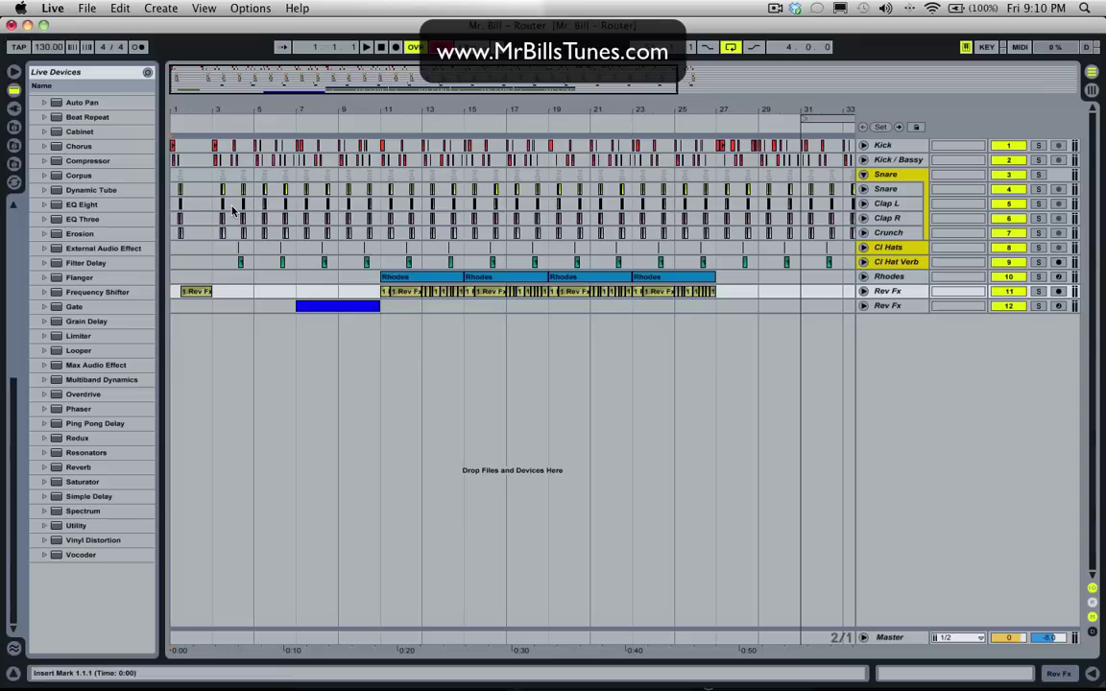
pyautogui.moveTo(192, 112); pyautogui.dragTo(206, 171)
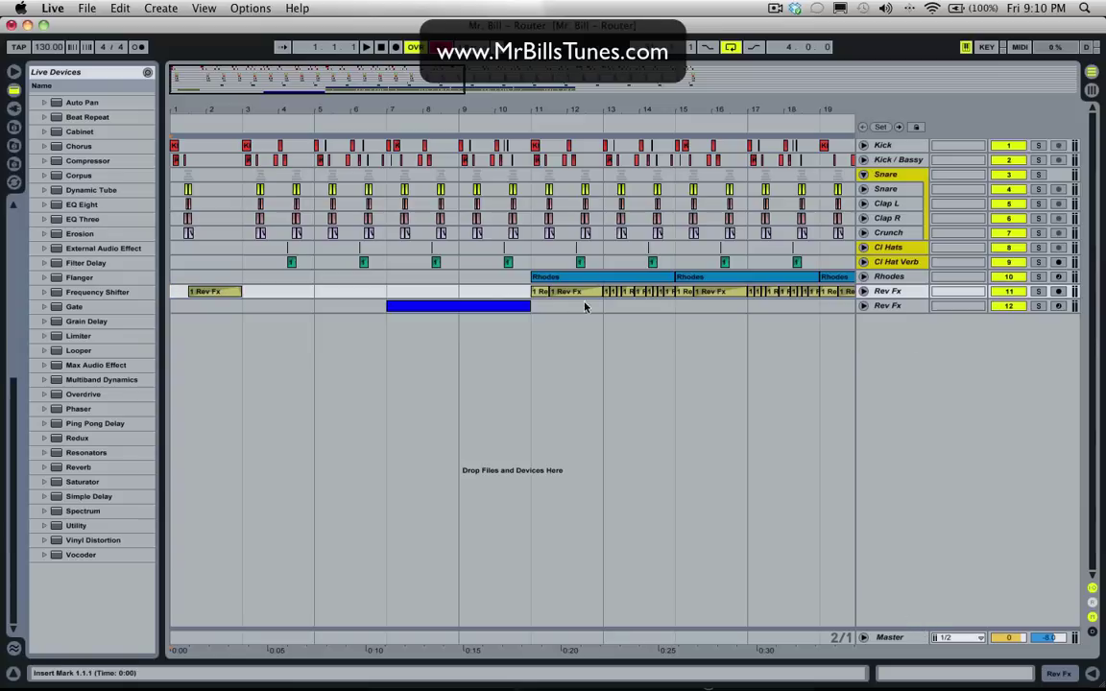
pyautogui.moveTo(248, 268); pyautogui.dragTo(385, 271)
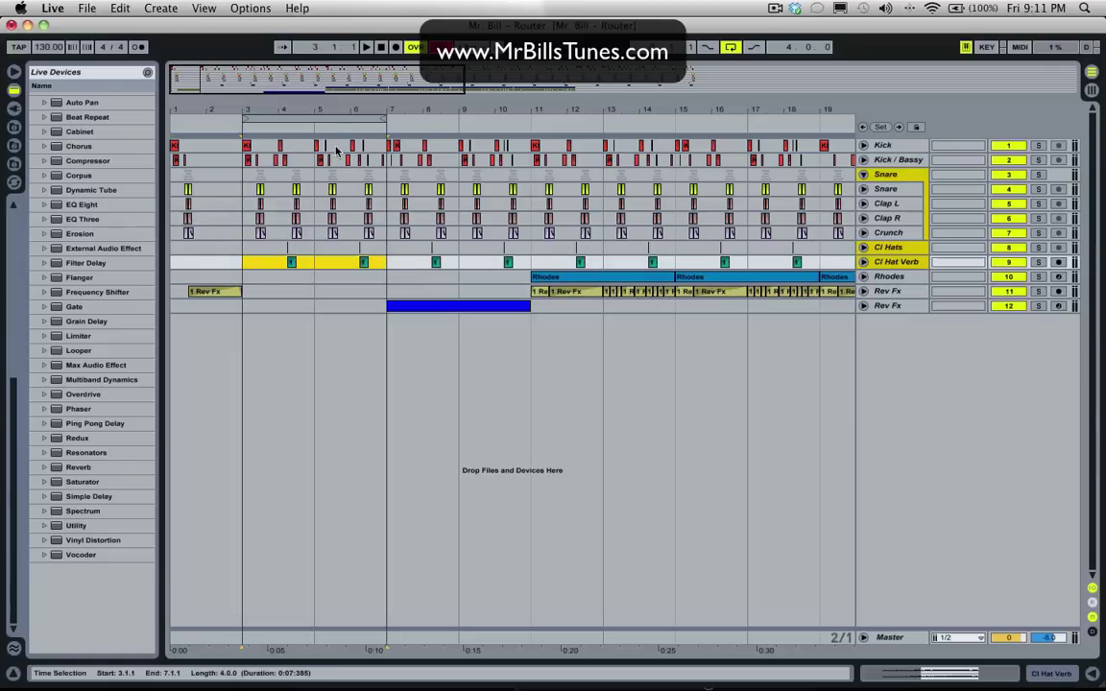
pyautogui.press('+')
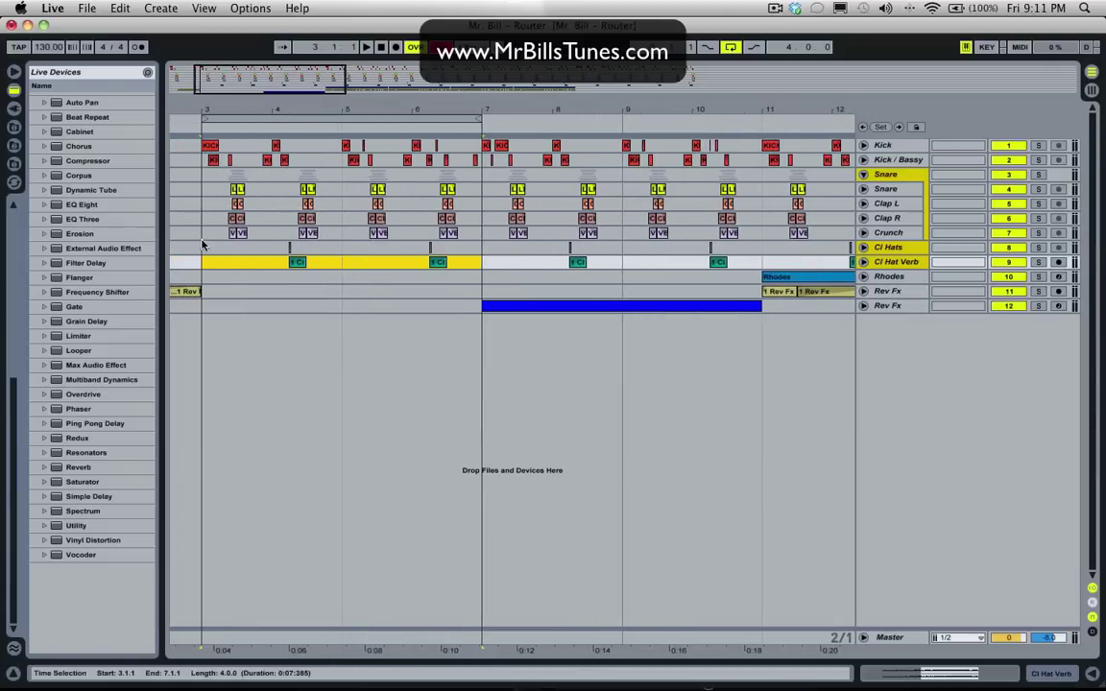
# Play back the looped drum section from bar 3 and stop it
pyautogui.click(239, 305)
pyautogui.press('space')
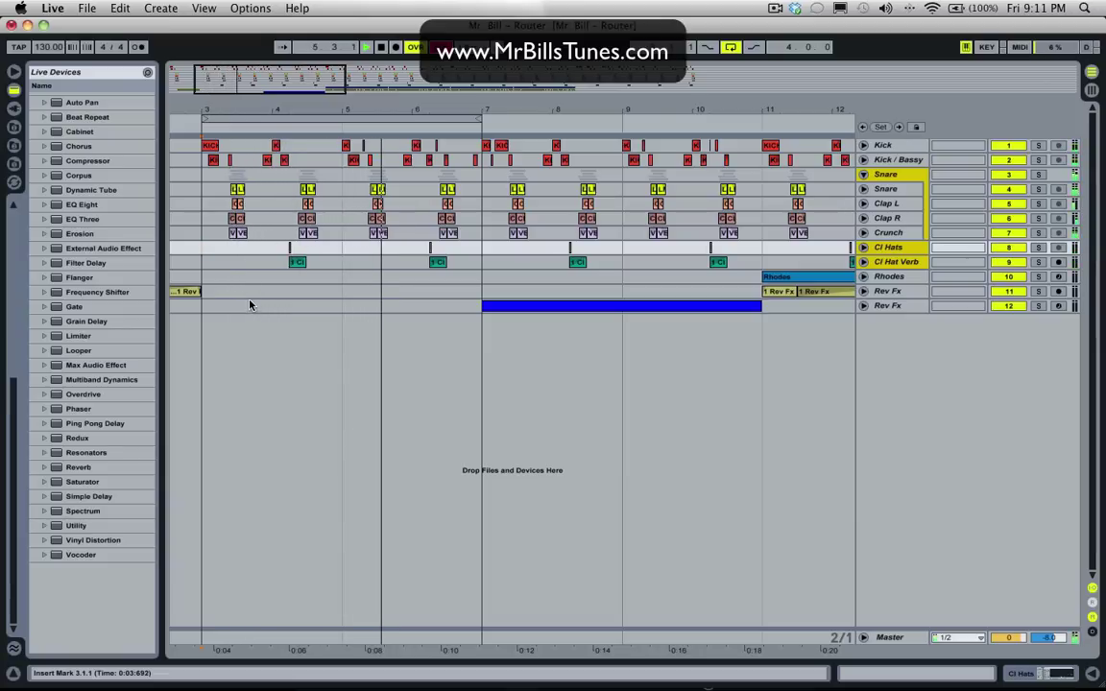
pyautogui.moveTo(268, 108); pyautogui.dragTo(335, 158)
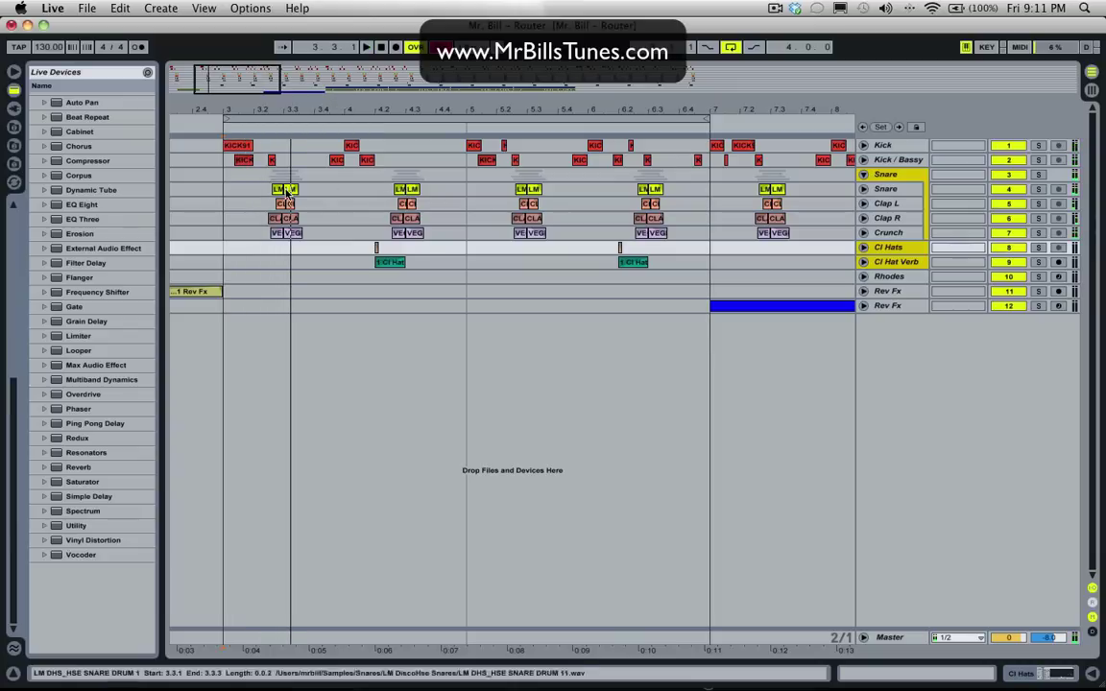
pyautogui.press('space')
pyautogui.moveTo(231, 219); pyautogui.dragTo(723, 238)
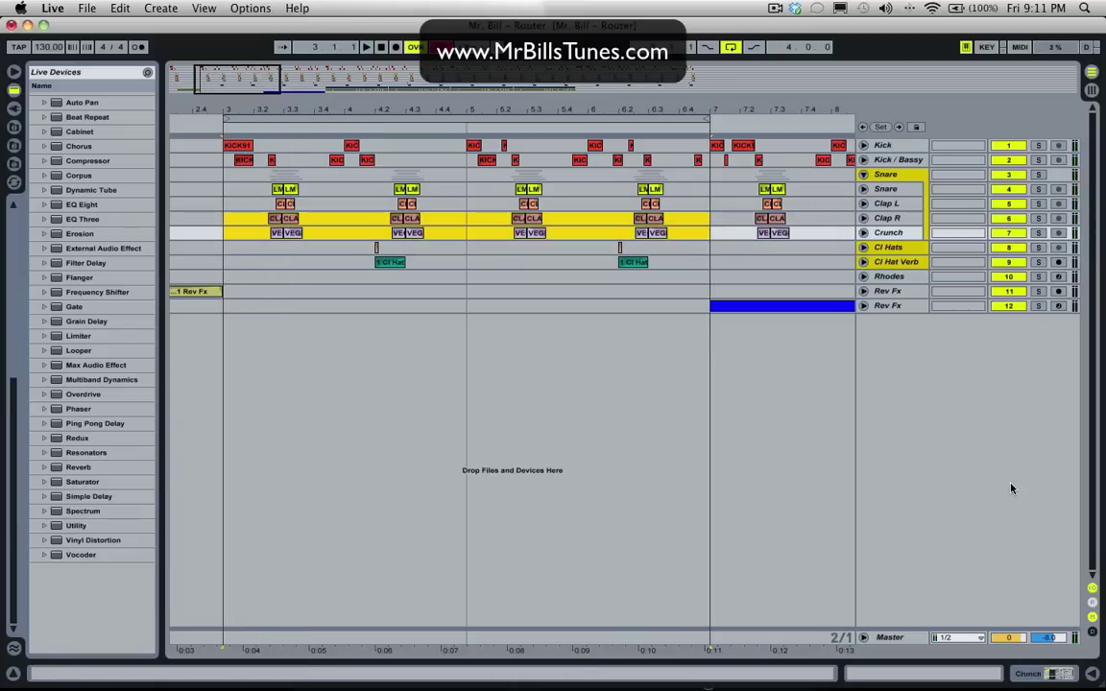
pyautogui.click(881, 533)
pyautogui.click(620, 278)
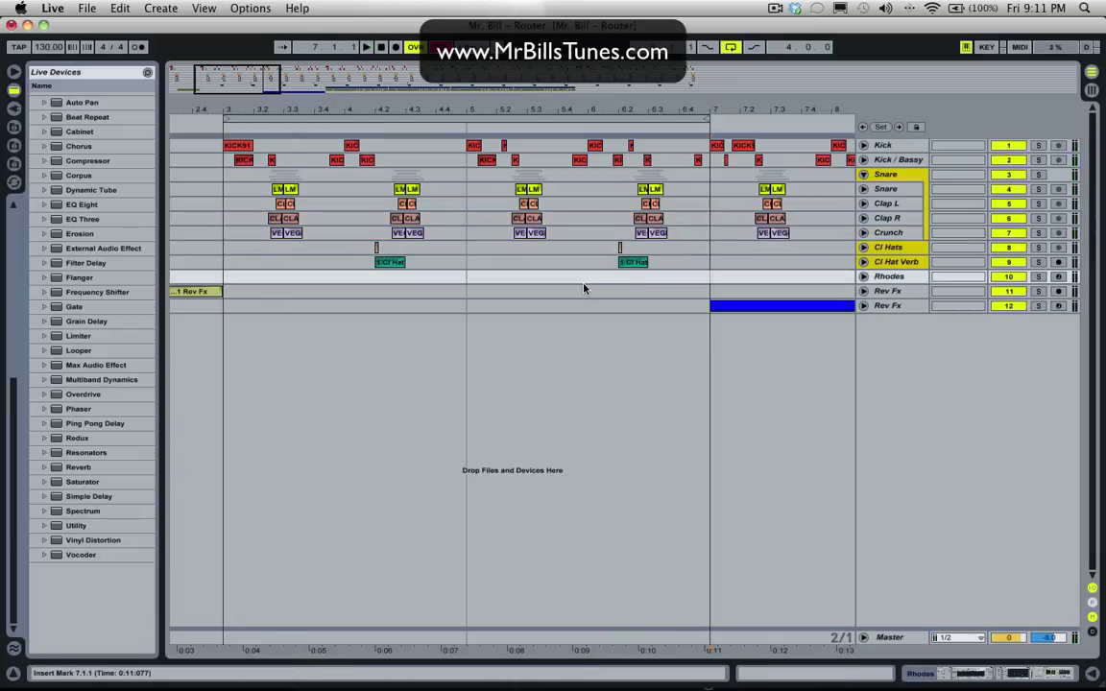
# Insert a single return track into the set, deleting any surplus one
pyautogui.rightClick(891, 544)
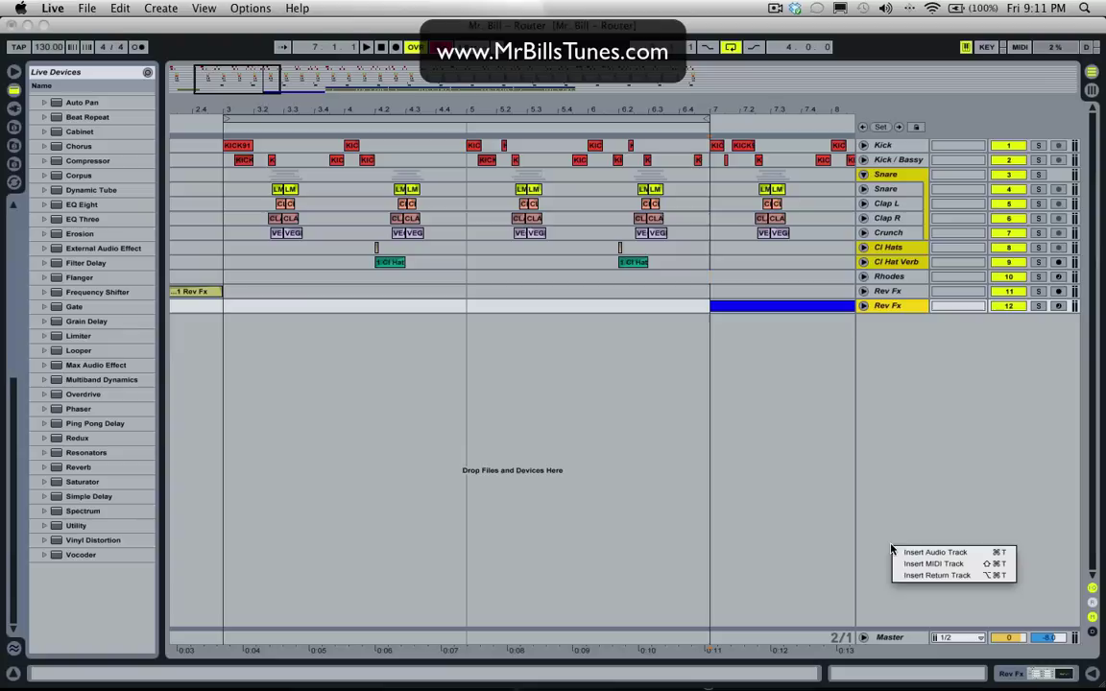
pyautogui.click(905, 579)
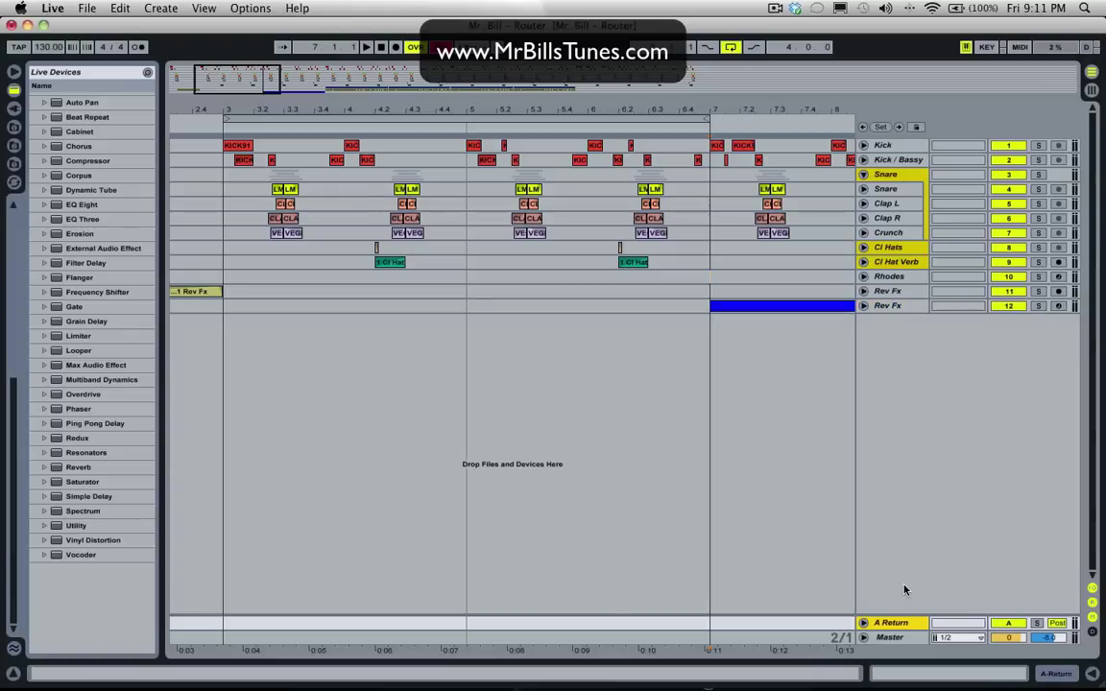
pyautogui.press('super+alt+t')
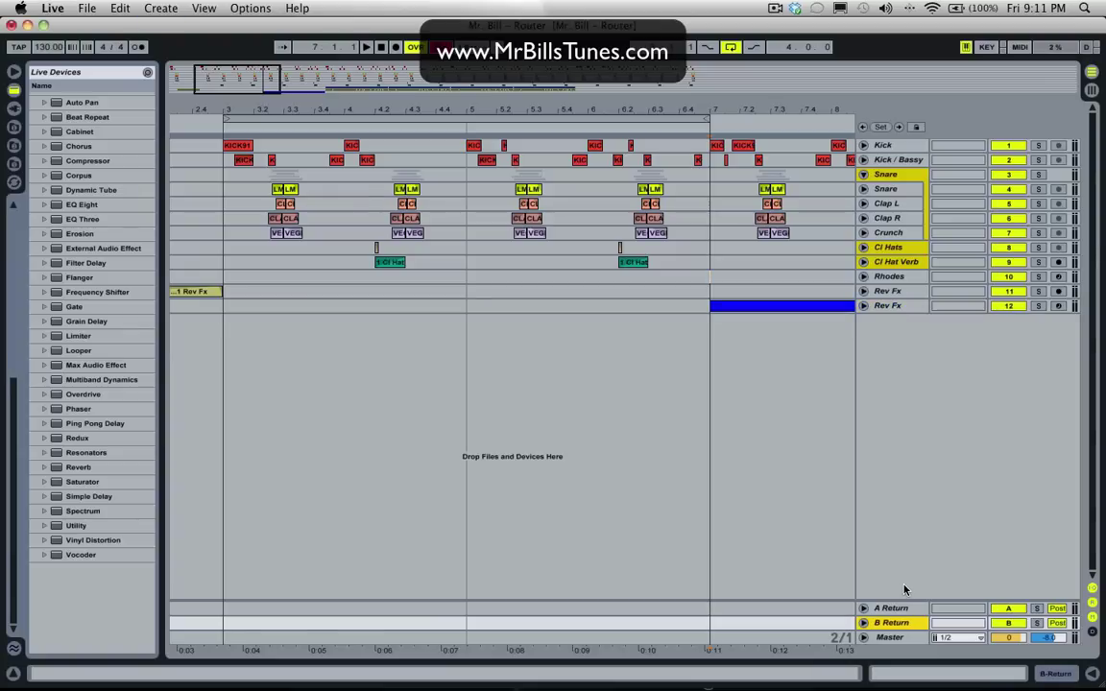
pyautogui.press('Delete')
# Load EQ Eight on return A and make band 2 a notch at 767 Hz with a Q of 0.10
pyautogui.doubleClick(898, 623)
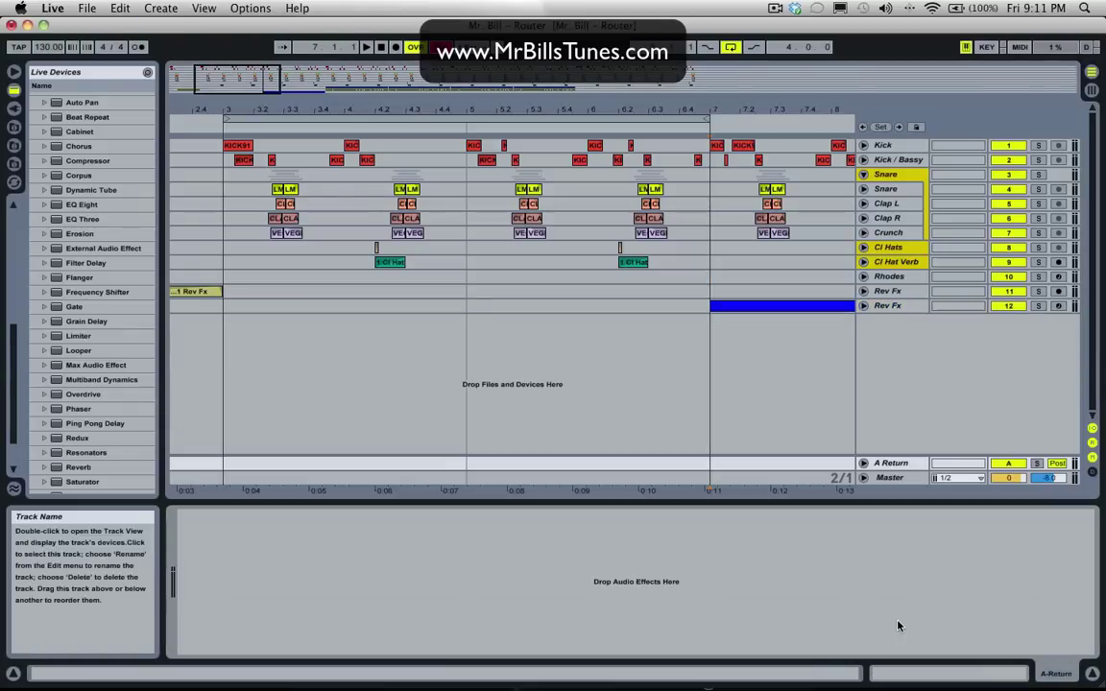
pyautogui.doubleClick(83, 206)
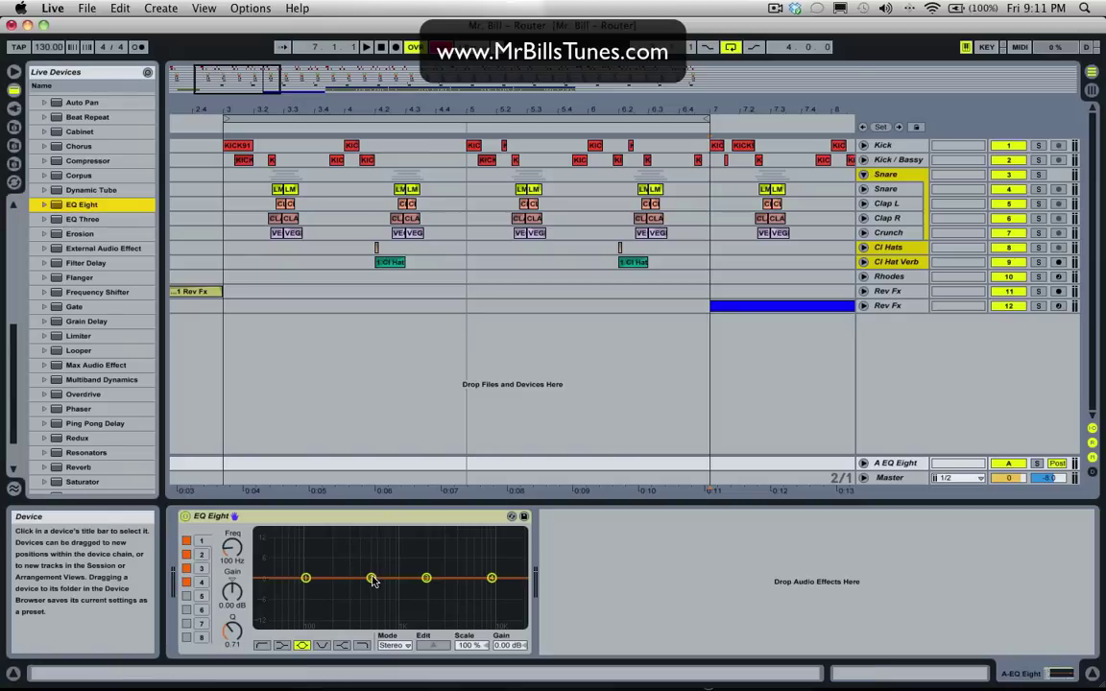
pyautogui.moveTo(372, 580); pyautogui.dragTo(381, 601)
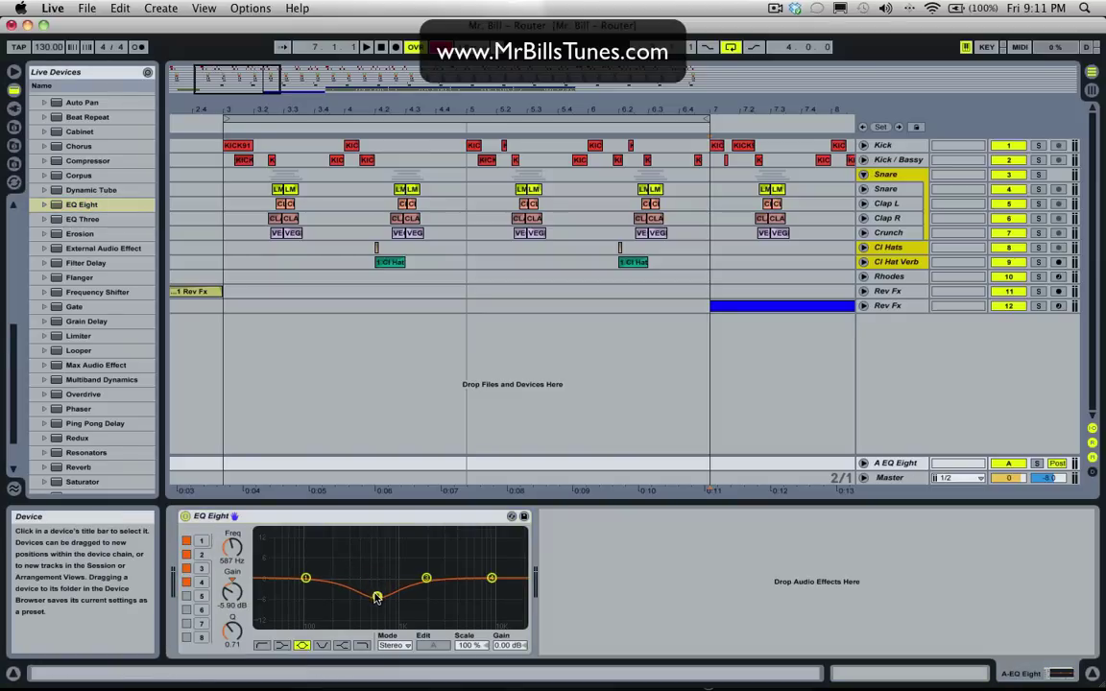
pyautogui.click(322, 645)
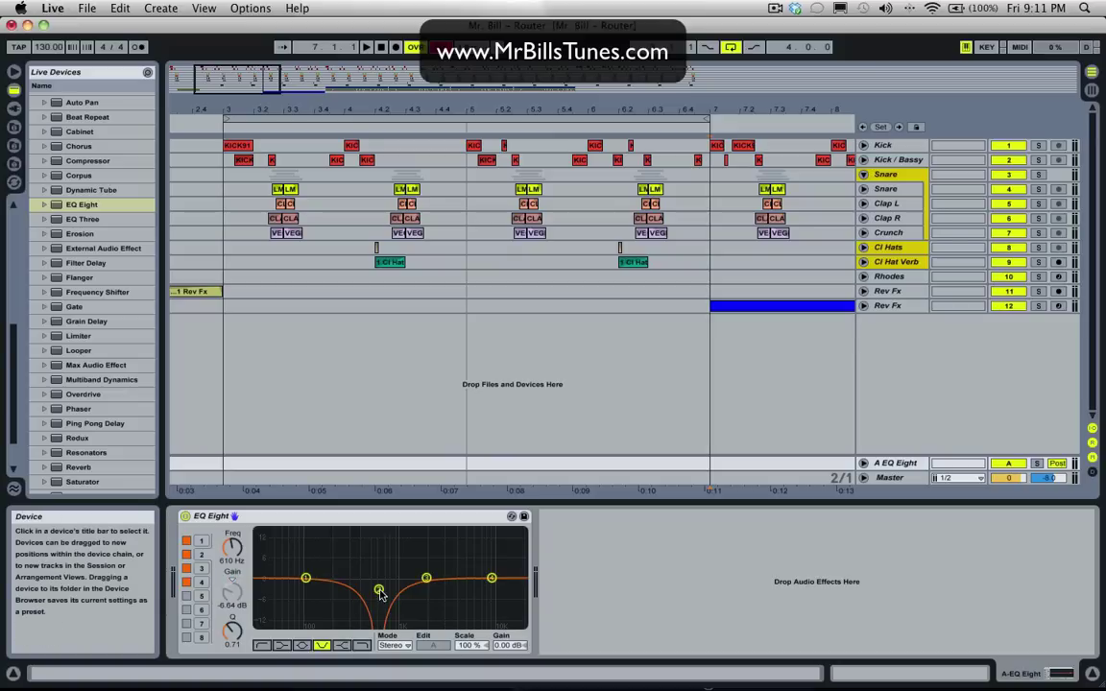
pyautogui.moveTo(380, 599); pyautogui.dragTo(388, 626)
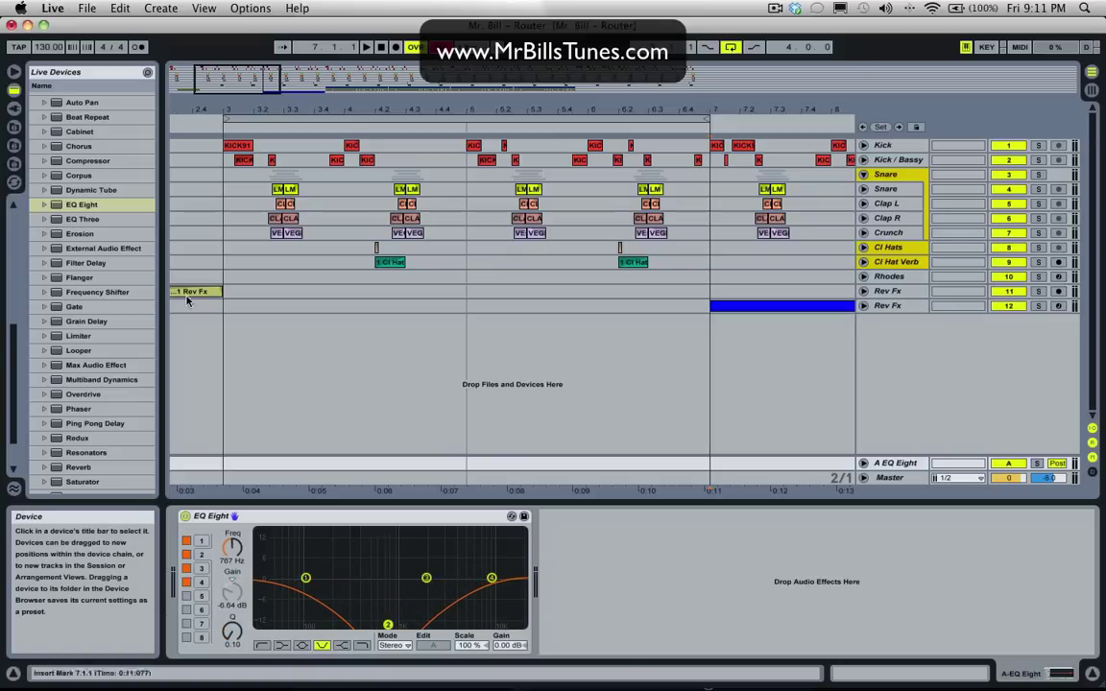
# Add a Compressor to return A with threshold -50.2 dB, ratio 12.0, release 286 ms and lookahead 10 ms, and switch the return to Pre
pyautogui.moveTo(88, 160); pyautogui.dragTo(622, 515)
pyautogui.moveTo(610, 590); pyautogui.dragTo(611, 599)
pyautogui.moveTo(560, 645); pyautogui.dragTo(600, 597)
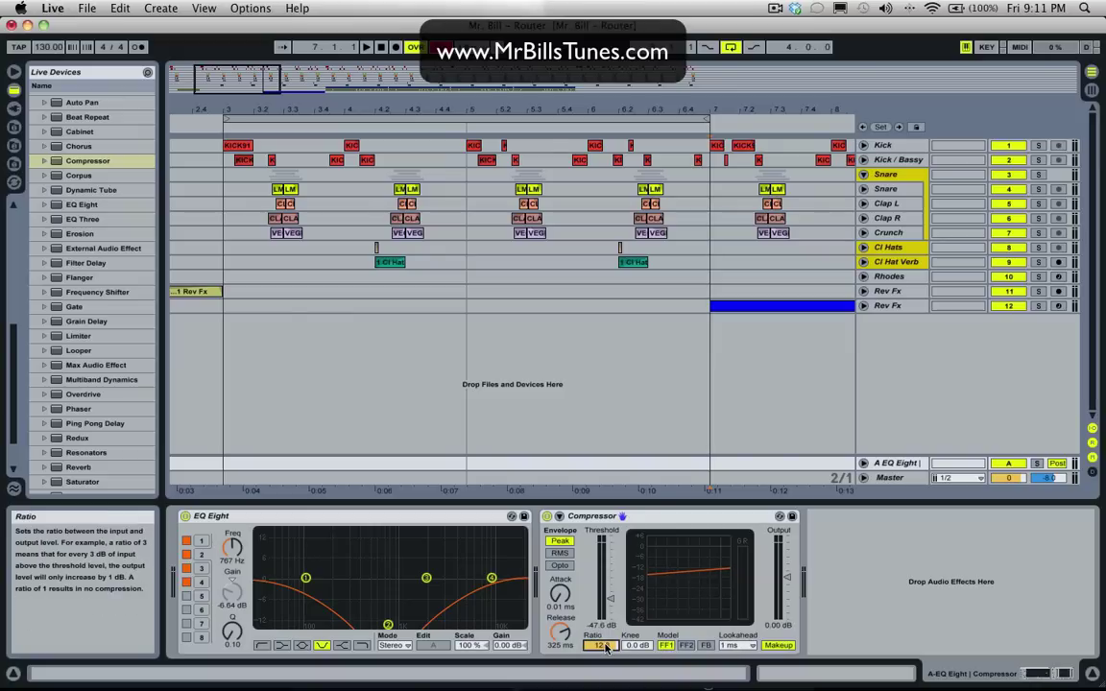
pyautogui.click(737, 645)
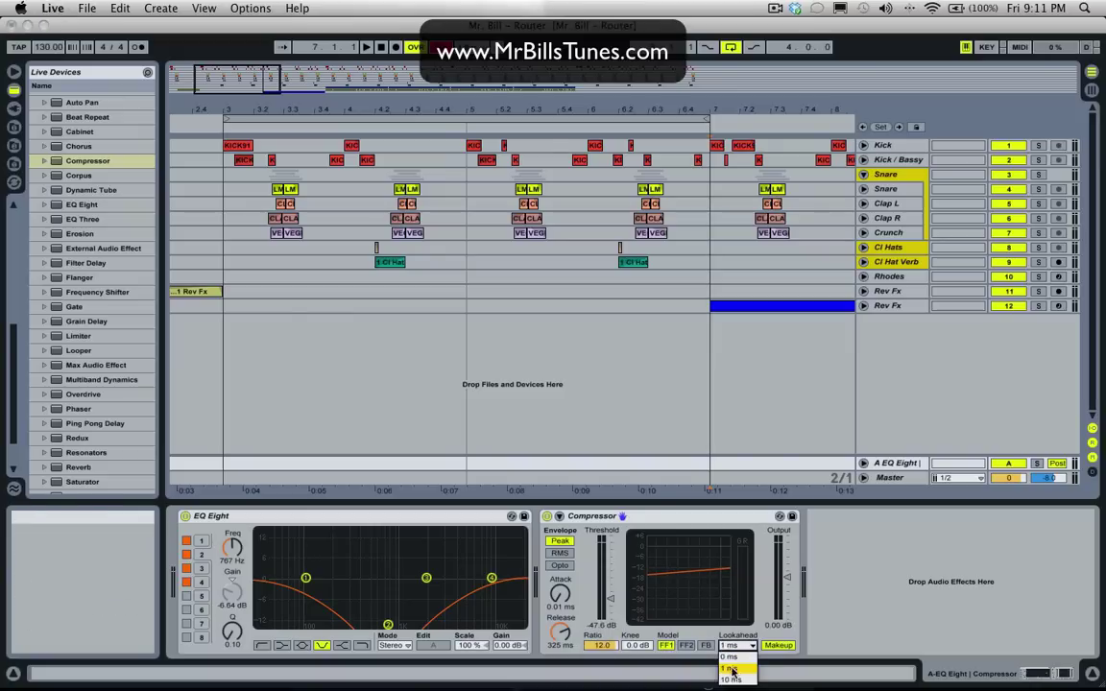
pyautogui.click(737, 659)
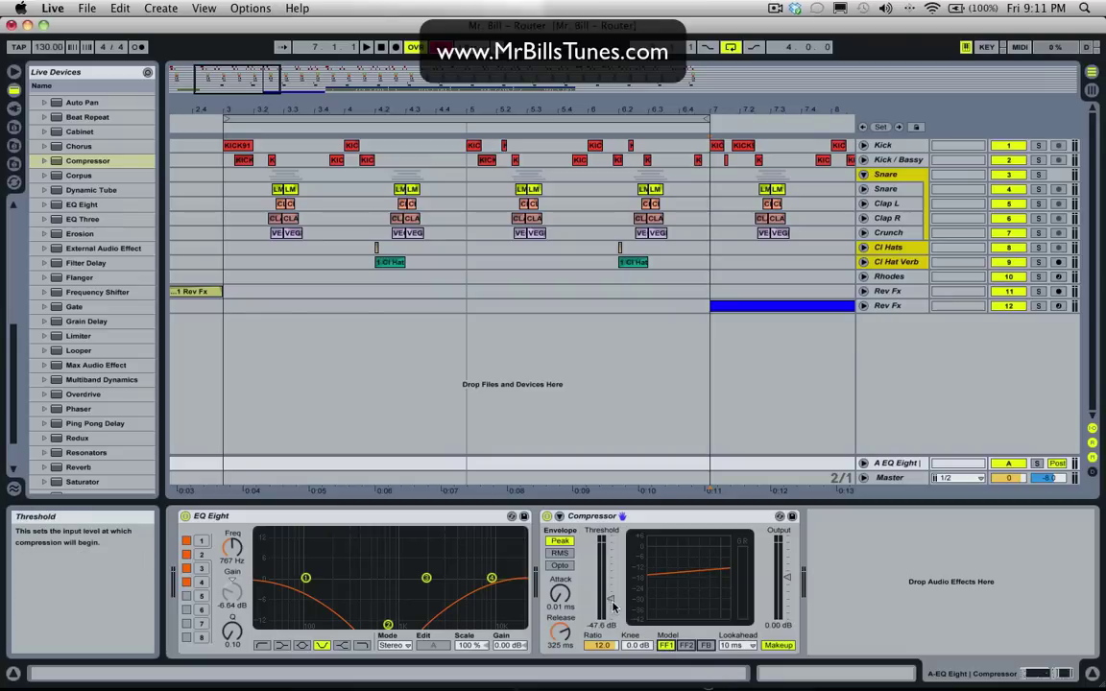
pyautogui.moveTo(610, 600); pyautogui.dragTo(562, 641)
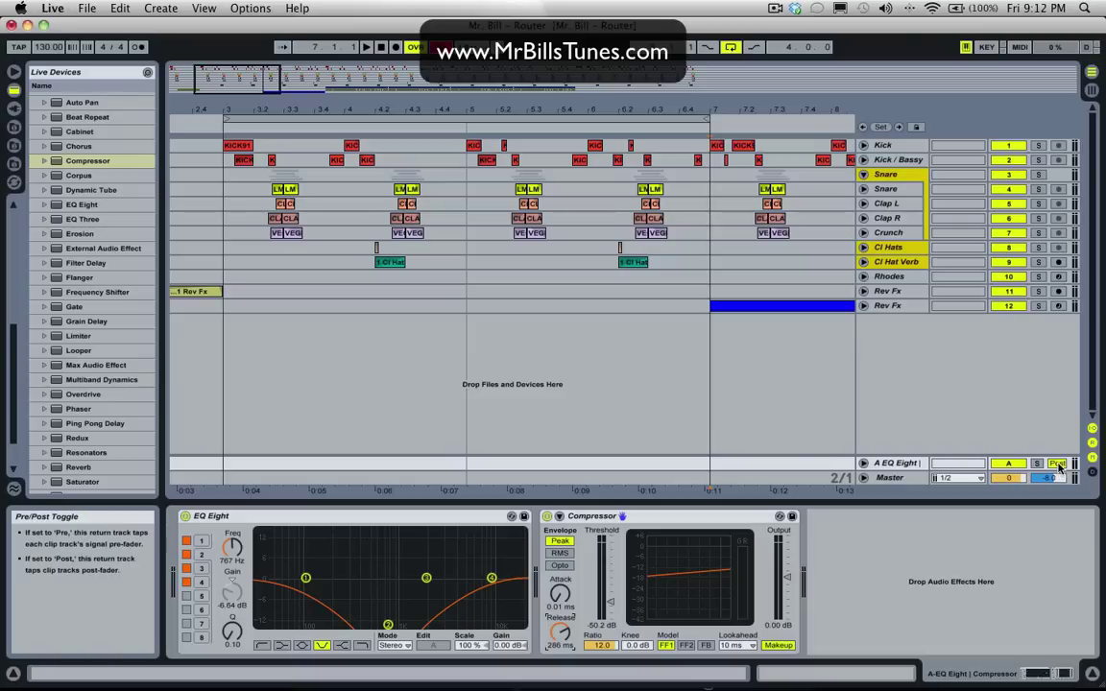
pyautogui.click(1058, 465)
# Look through the device chains of the Kick, Kick / Bassy and Snare group tracks
pyautogui.click(889, 147)
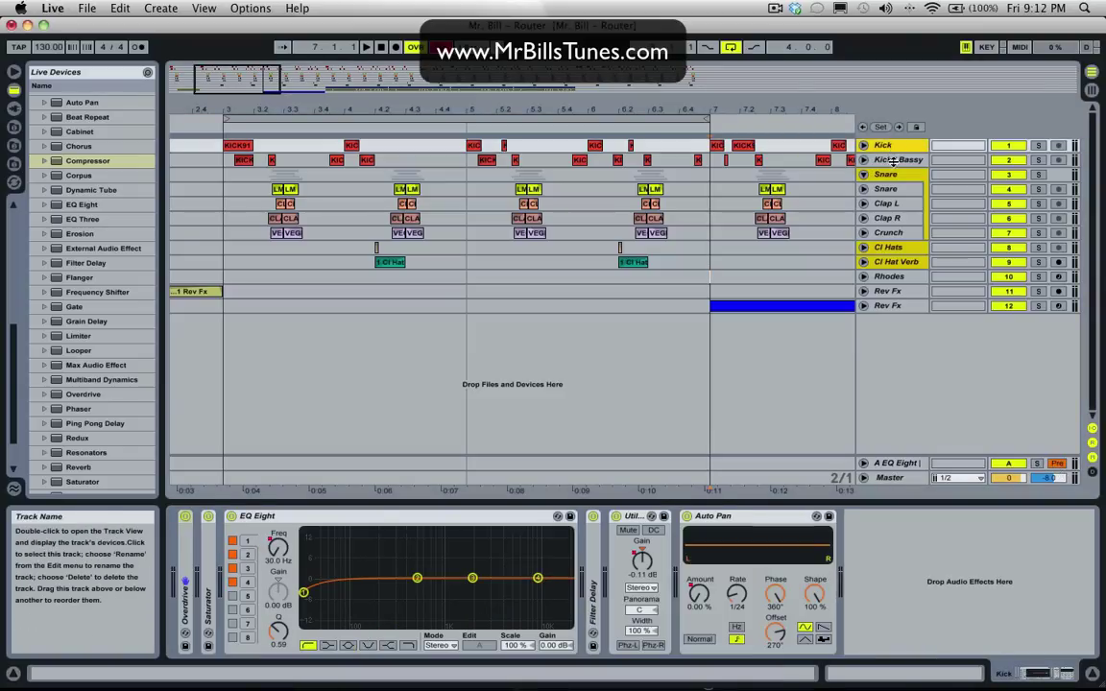
pyautogui.click(872, 160)
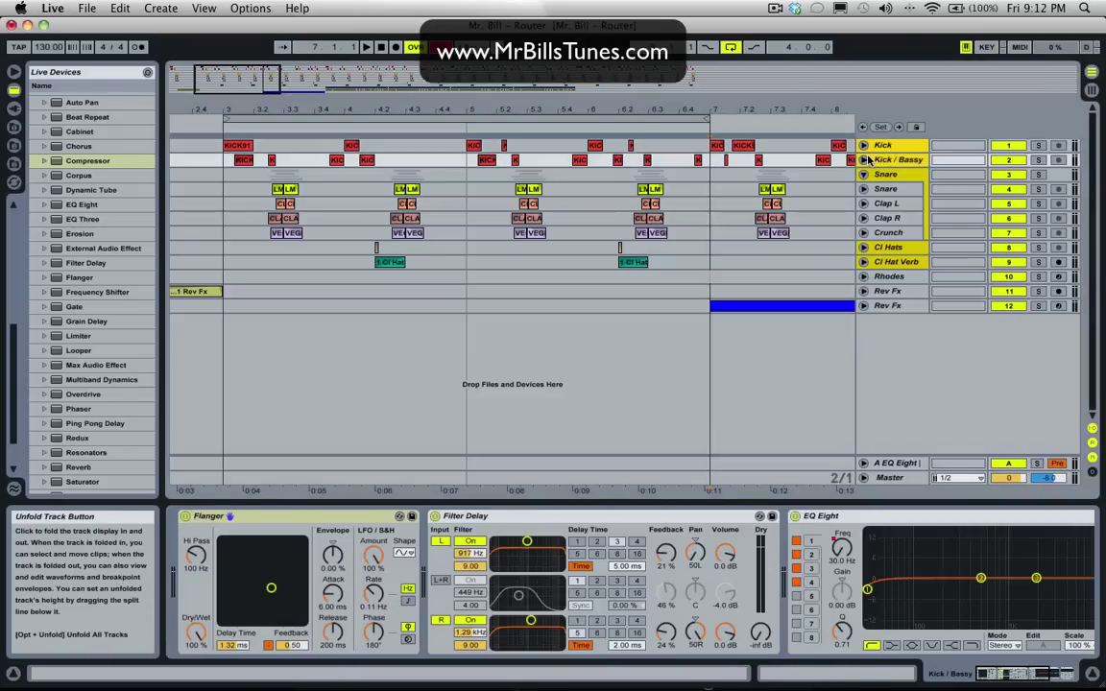
pyautogui.press('Down')
pyautogui.press('Down')
pyautogui.press('Down')
pyautogui.press('Down')
pyautogui.press('Down')
pyautogui.press('Down')
pyautogui.press('Up')
pyautogui.press('Up')
pyautogui.press('Up')
pyautogui.press('Up')
pyautogui.press('Up')
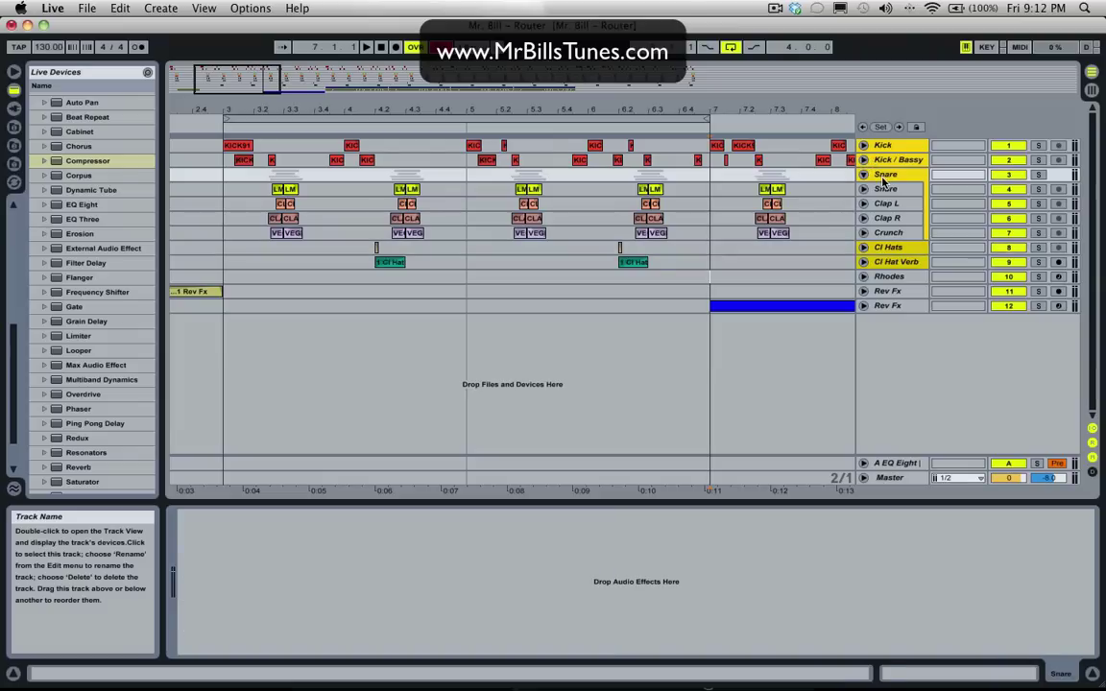
# Unfold the tracks to reach their sends, switch to the Session mixer and try out the Snare group's send A
pyautogui.keyDown('alt'); pyautogui.moveTo(883, 181); pyautogui.dragTo(882, 204); pyautogui.keyUp('alt')
pyautogui.scroll(-4, 955, 350)
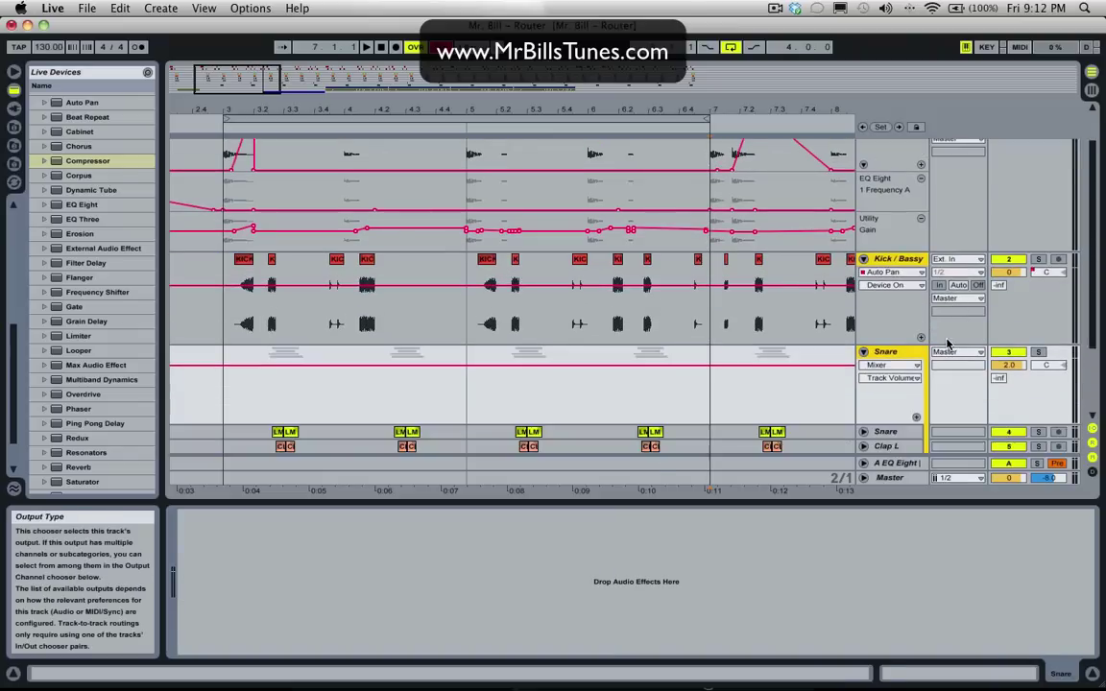
pyautogui.moveTo(999, 286); pyautogui.dragTo(998, 273)
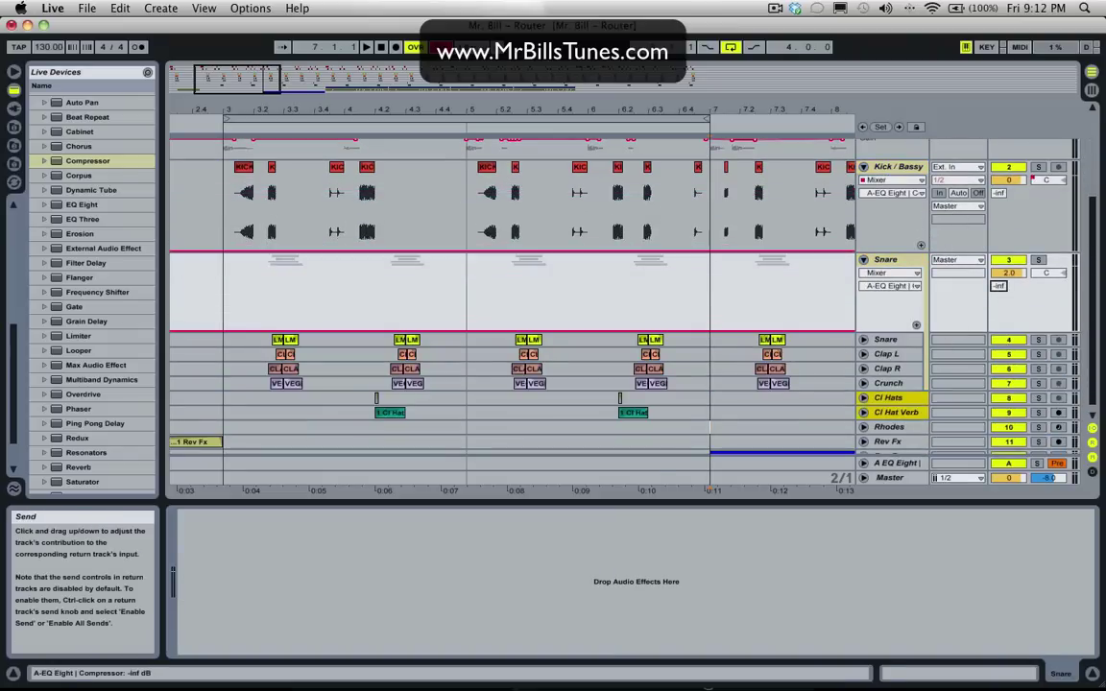
pyautogui.press('Tab')
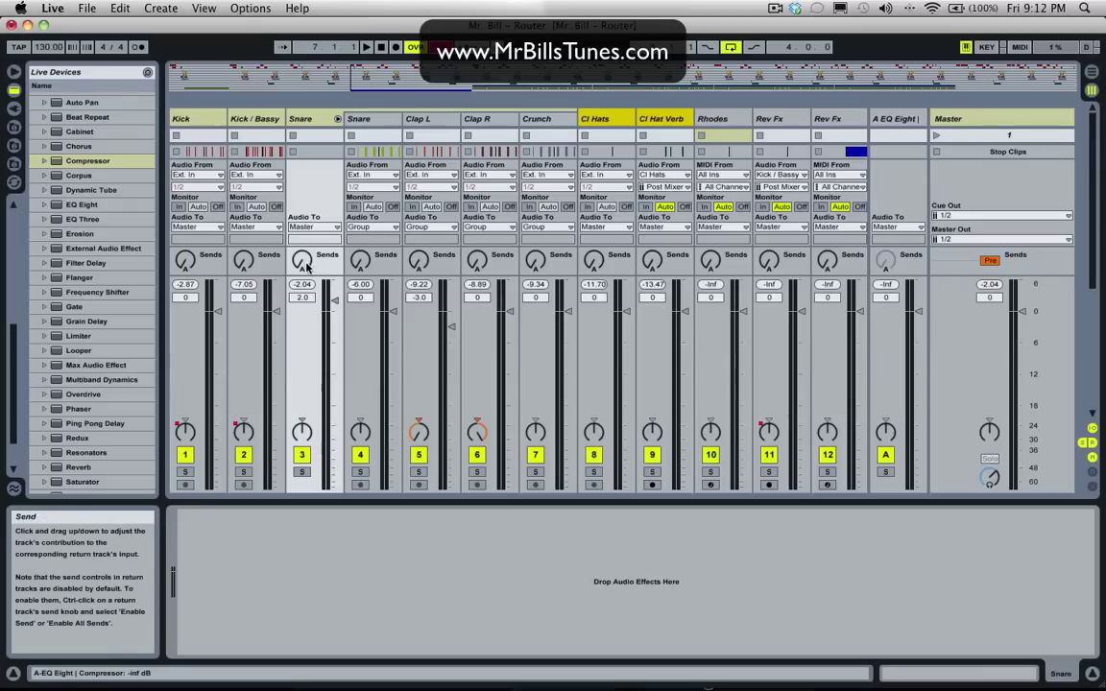
pyautogui.moveTo(305, 265); pyautogui.dragTo(306, 228)
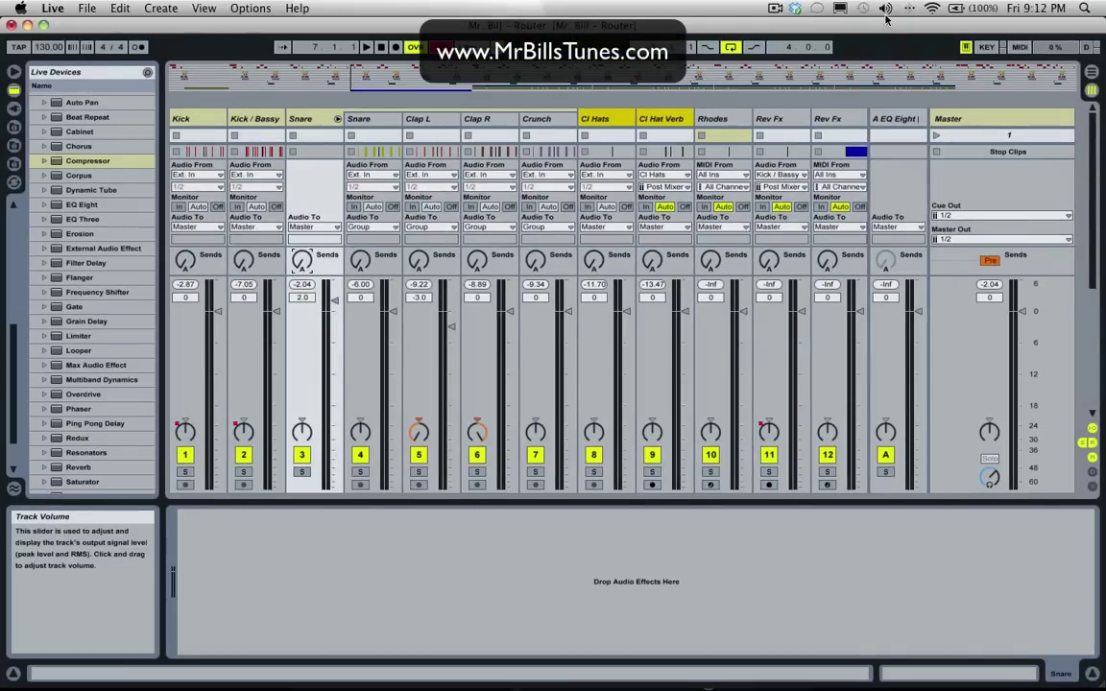
# Review the device chain on return A and the selection of Kick, Kick / Bassy and Snare group tracks
pyautogui.click(893, 118)
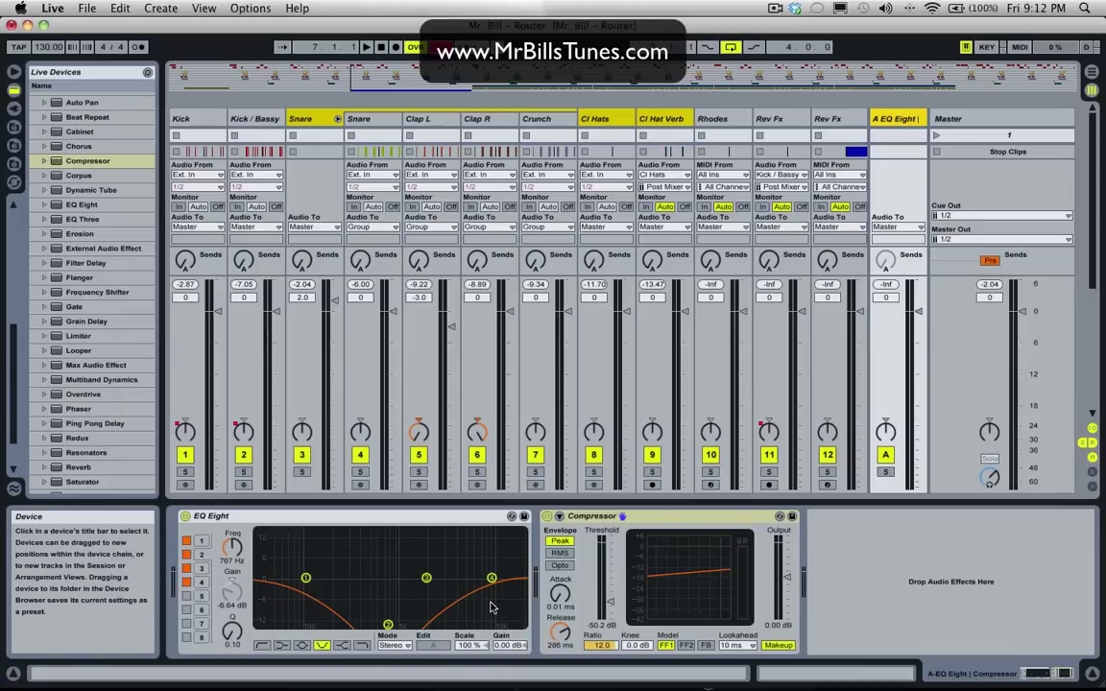
pyautogui.click(298, 118)
pyautogui.click(190, 118)
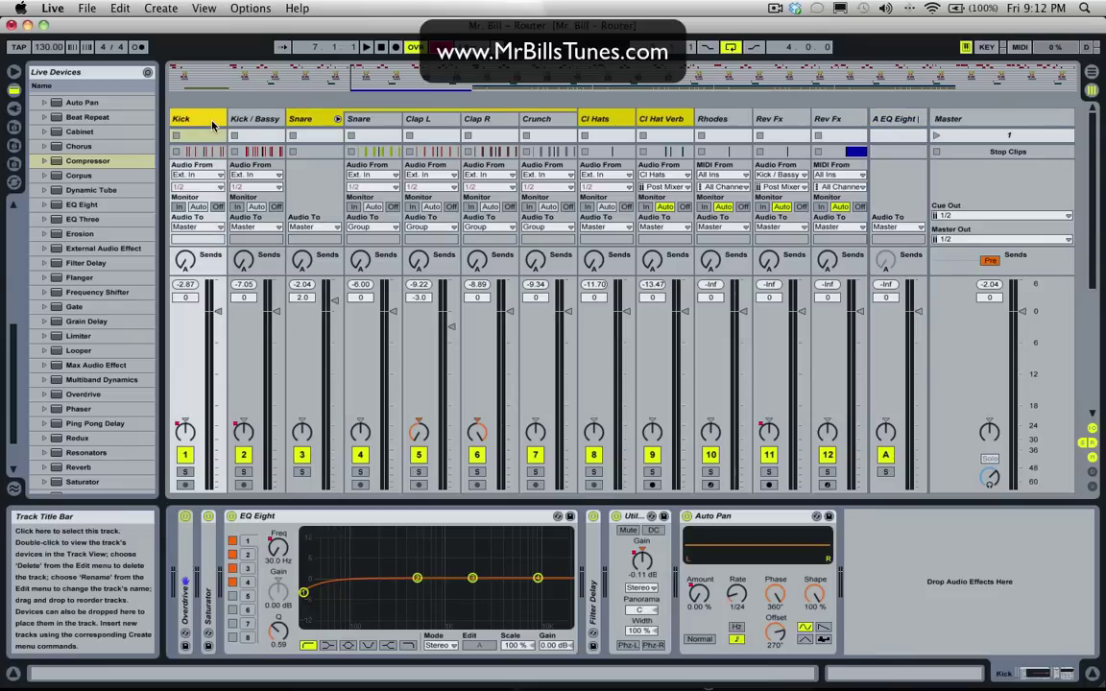
pyautogui.keyDown('shift'); pyautogui.click(313, 120); pyautogui.keyUp('shift')
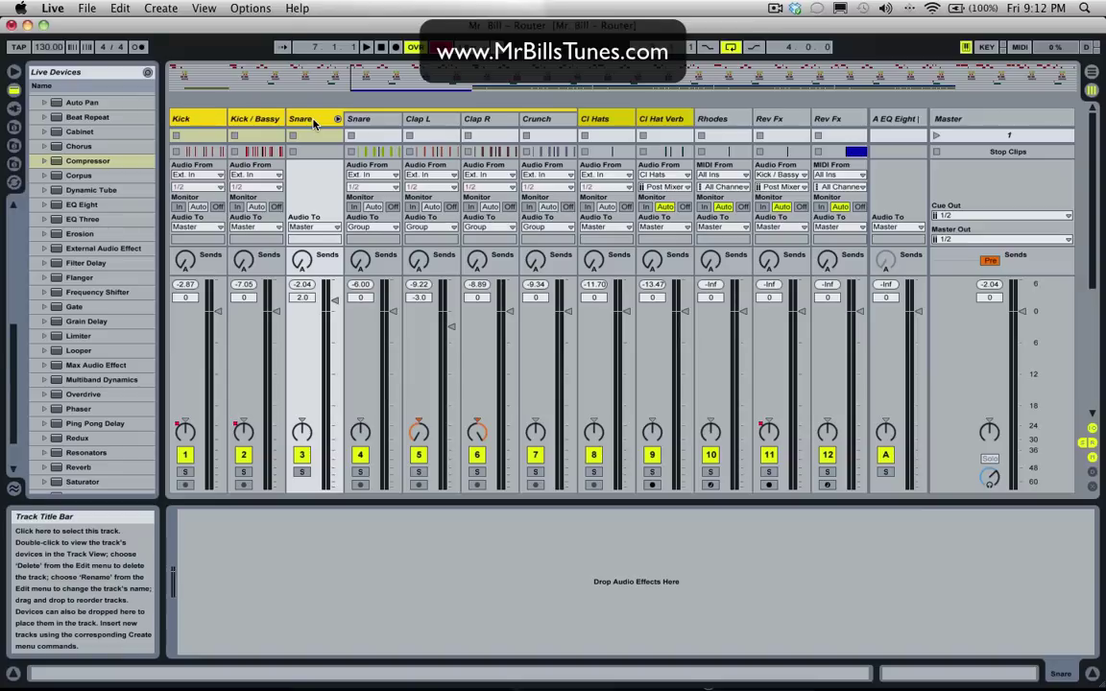
# Narrow the Snare, Clap L, Clap R and Crunch tracks inside the Snare group in the mixer
pyautogui.click(360, 119)
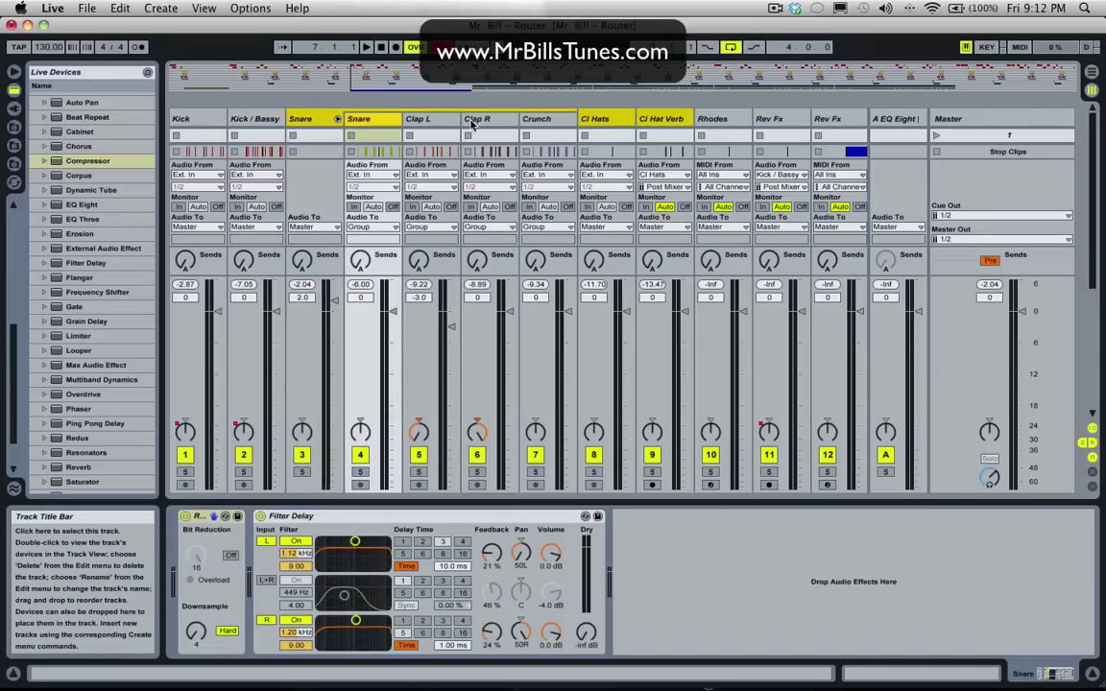
pyautogui.click(523, 123)
pyautogui.click(337, 119)
# Select the Kick, Kick / Bassy and Snare group tracks together and raise their send A during playback
pyautogui.click(293, 117)
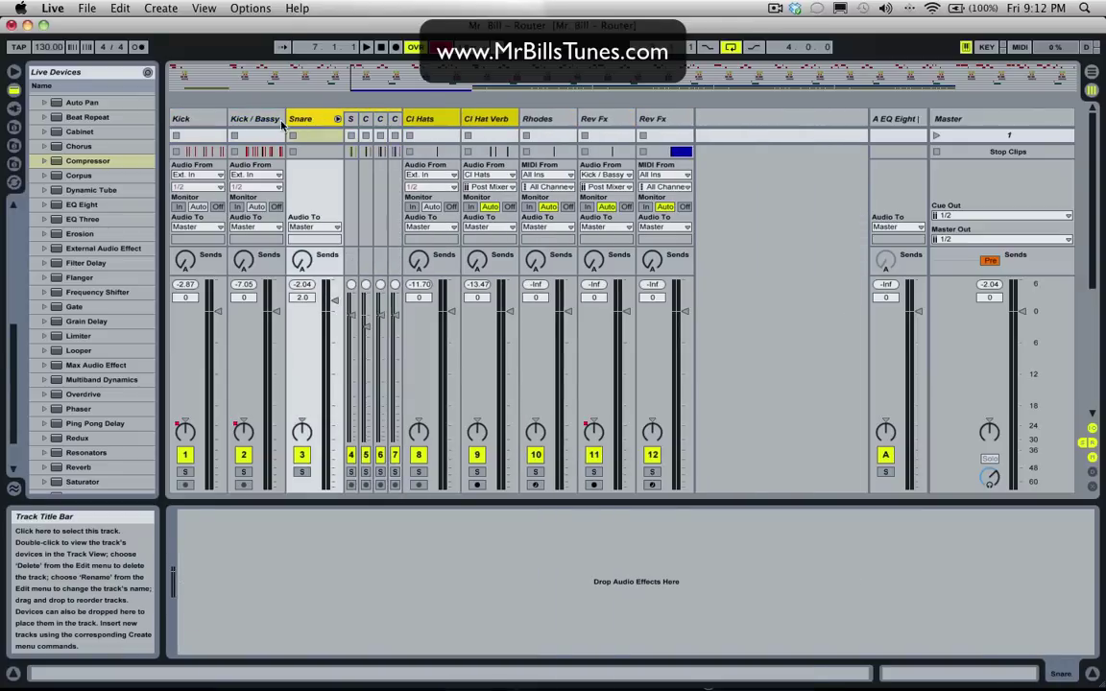
pyautogui.click(202, 123)
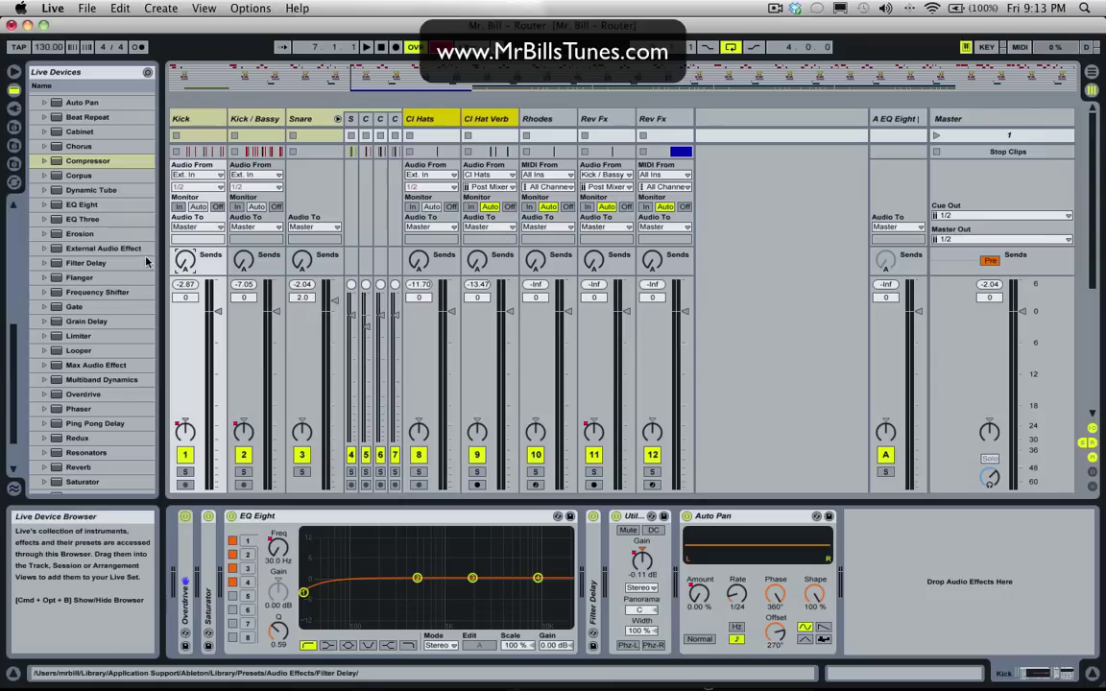
pyautogui.press('space')
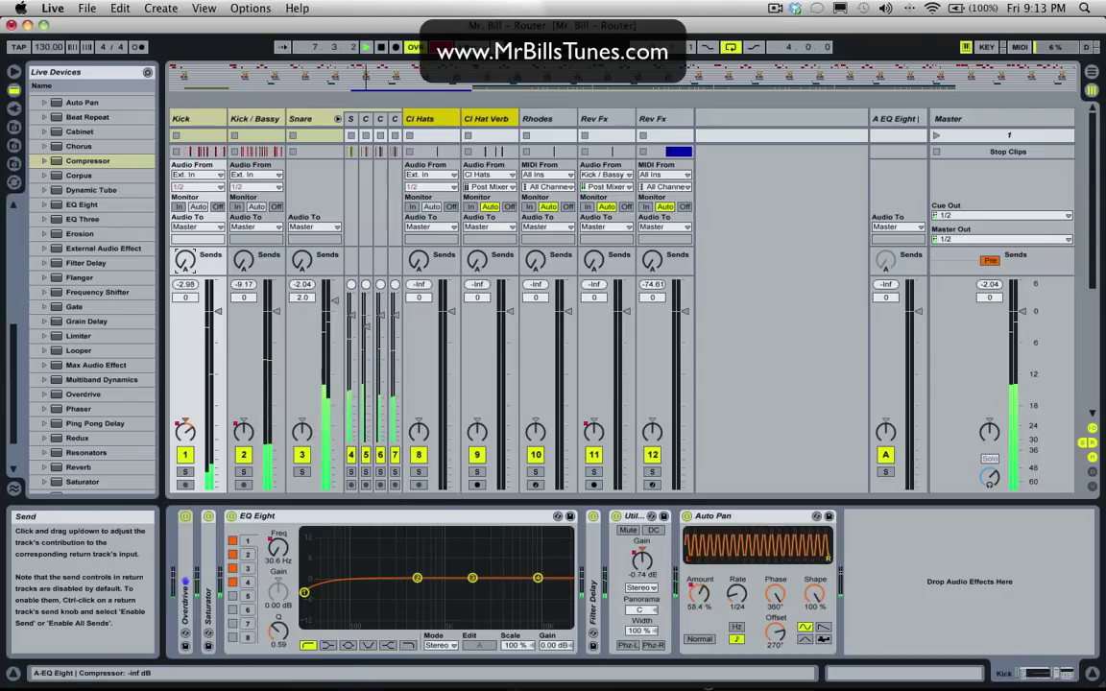
pyautogui.moveTo(185, 260)
pyautogui.mouseDown()
pyautogui.moveTo(186, 209)
pyautogui.moveTo(188, 266)
pyautogui.mouseUp()
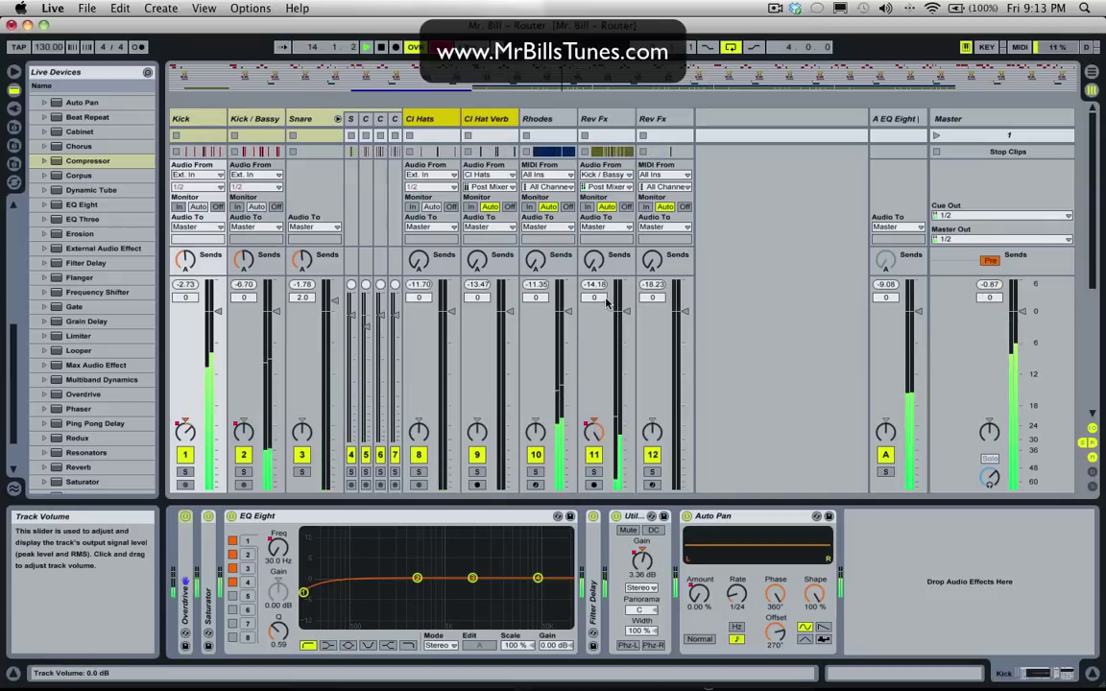
# Stop playback, reset the Master peak level and lower all track volumes together by 2 dB, bringing the Snare group to 0 dB
pyautogui.press('space')
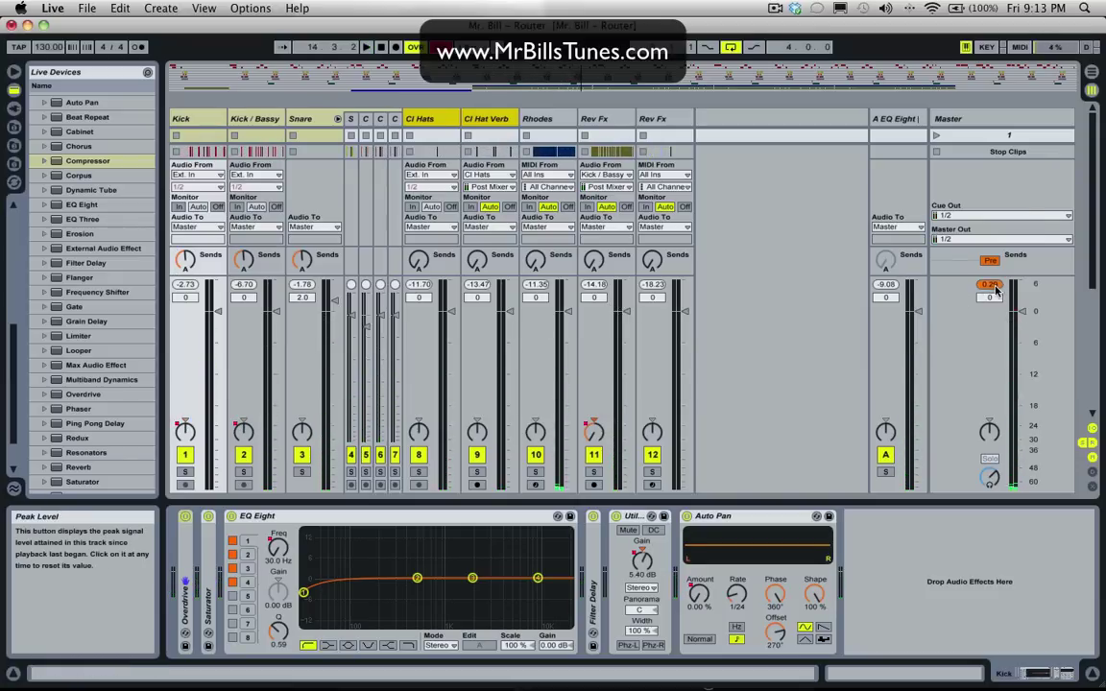
pyautogui.click(989, 285)
pyautogui.click(648, 118)
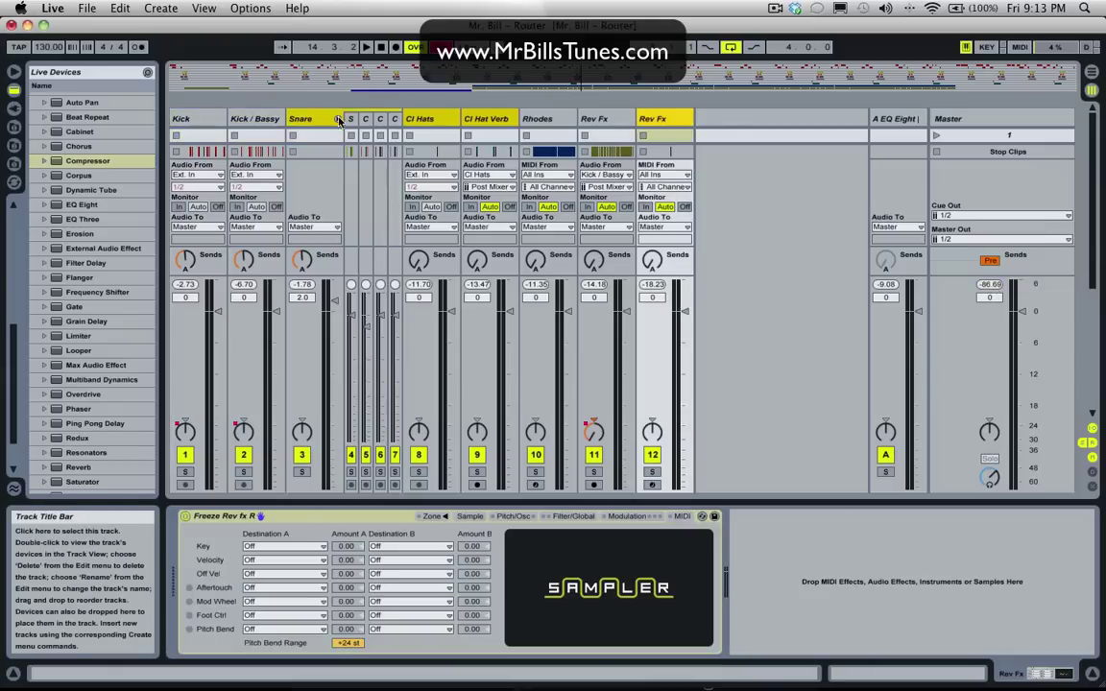
pyautogui.keyDown('shift'); pyautogui.click(201, 117); pyautogui.keyUp('shift')
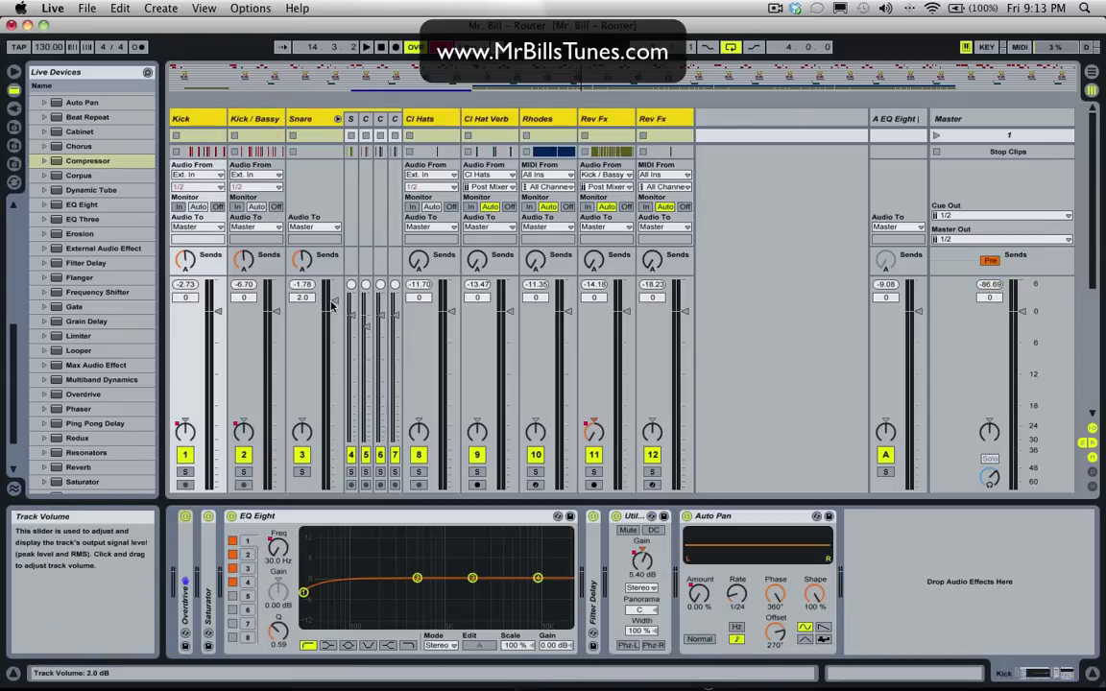
pyautogui.moveTo(335, 301); pyautogui.dragTo(334, 311)
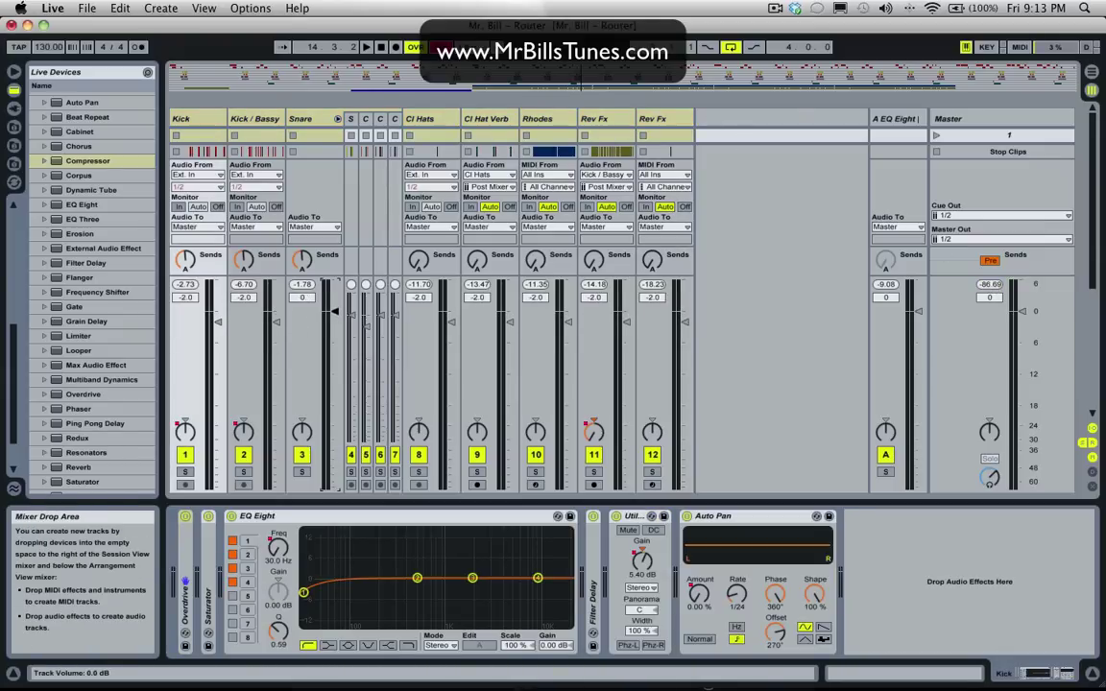
pyautogui.click(898, 118)
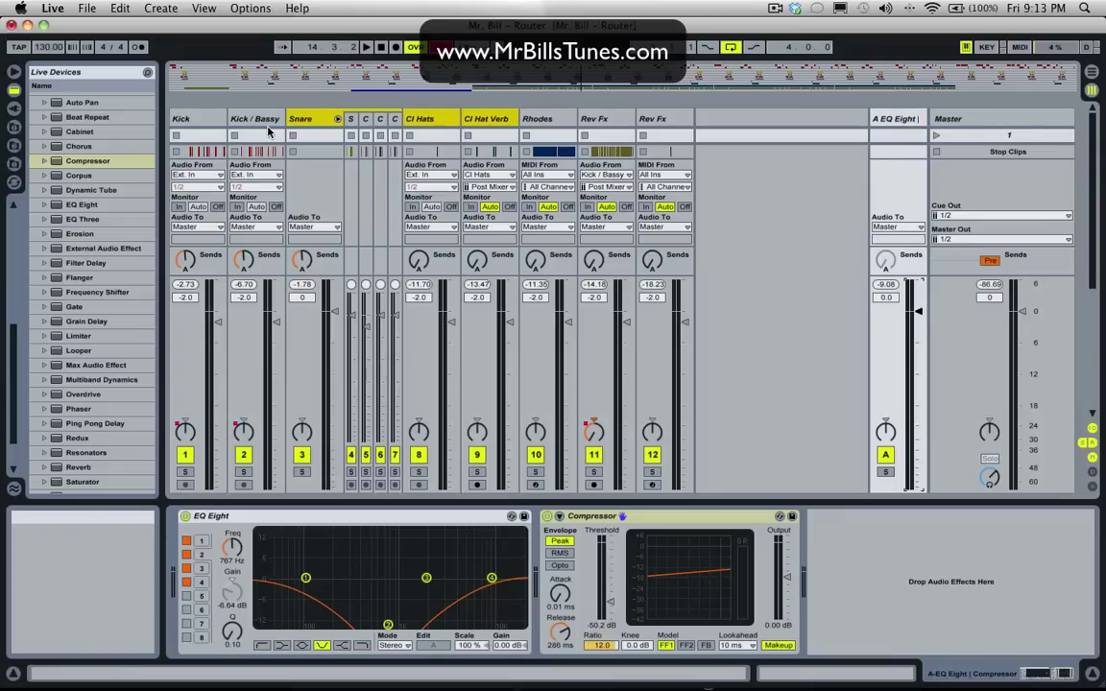
# Play the drum loop in the Session mixer and compare the mix with return A switched off and on
pyautogui.click(188, 119)
pyautogui.click(300, 120)
pyautogui.press('Tab')
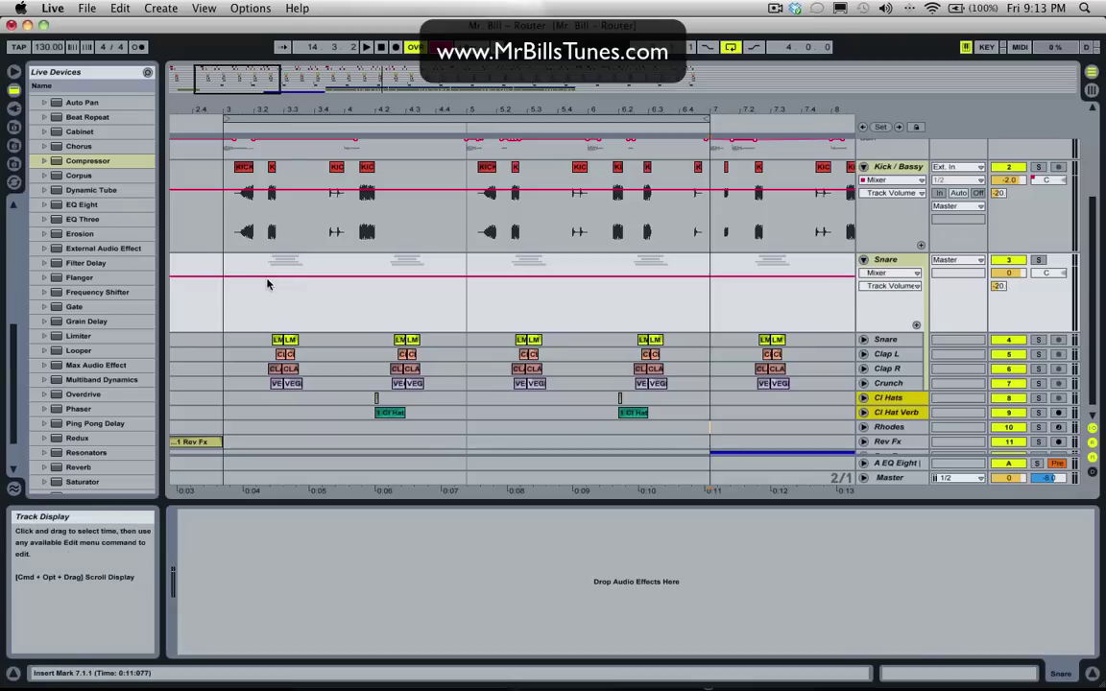
pyautogui.press('Tab')
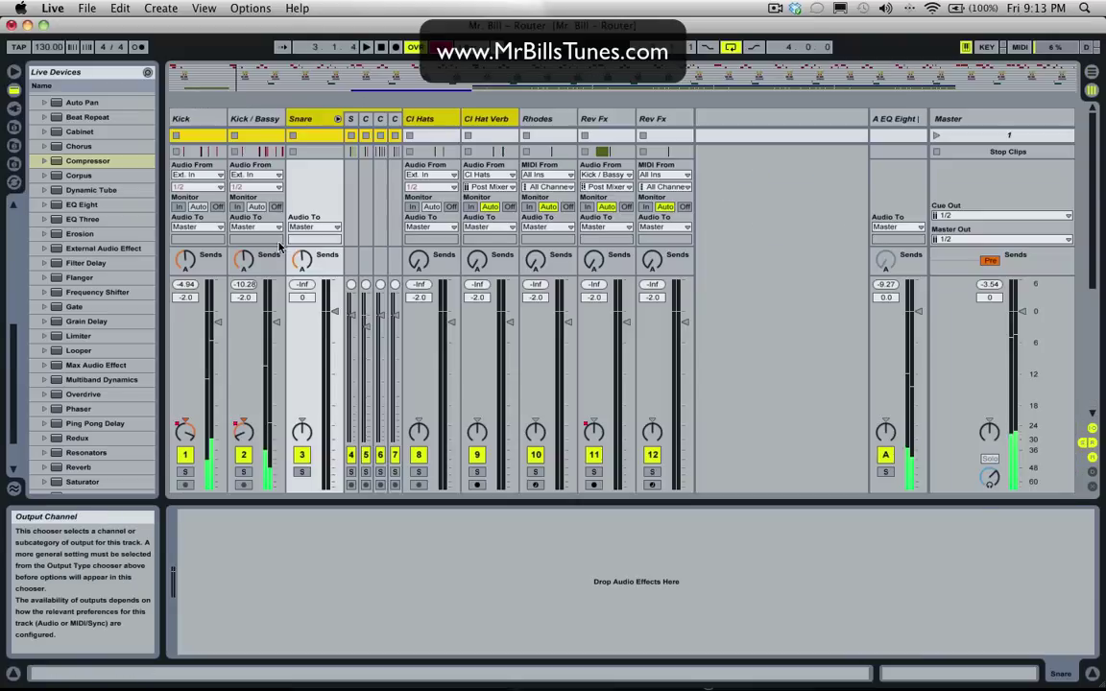
pyautogui.click(888, 457)
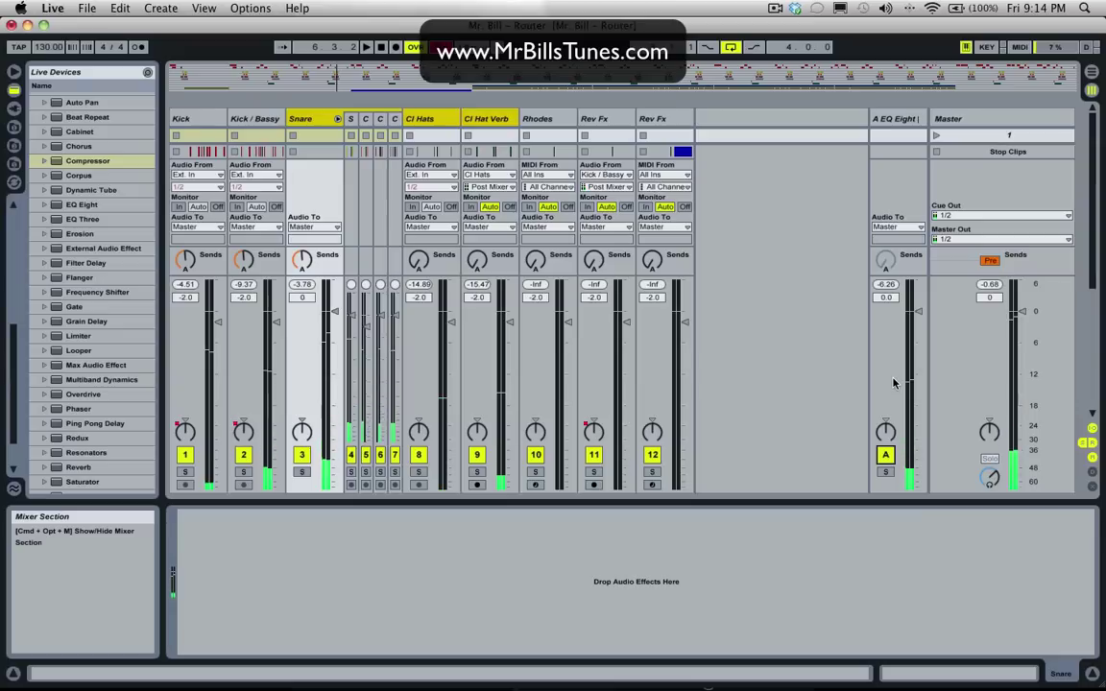
# Raise send A on the Kick, Kick / Bassy and Snare group tracks to about -2.5 dB and reset the return A and Master peak levels
pyautogui.click(182, 121)
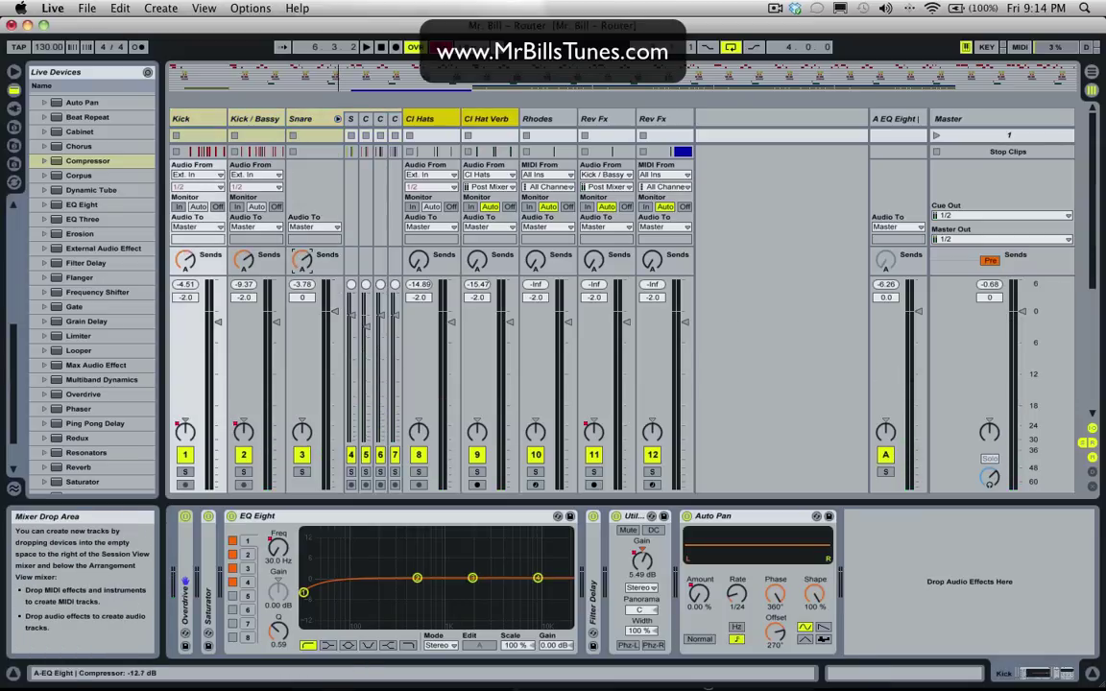
pyautogui.press('space')
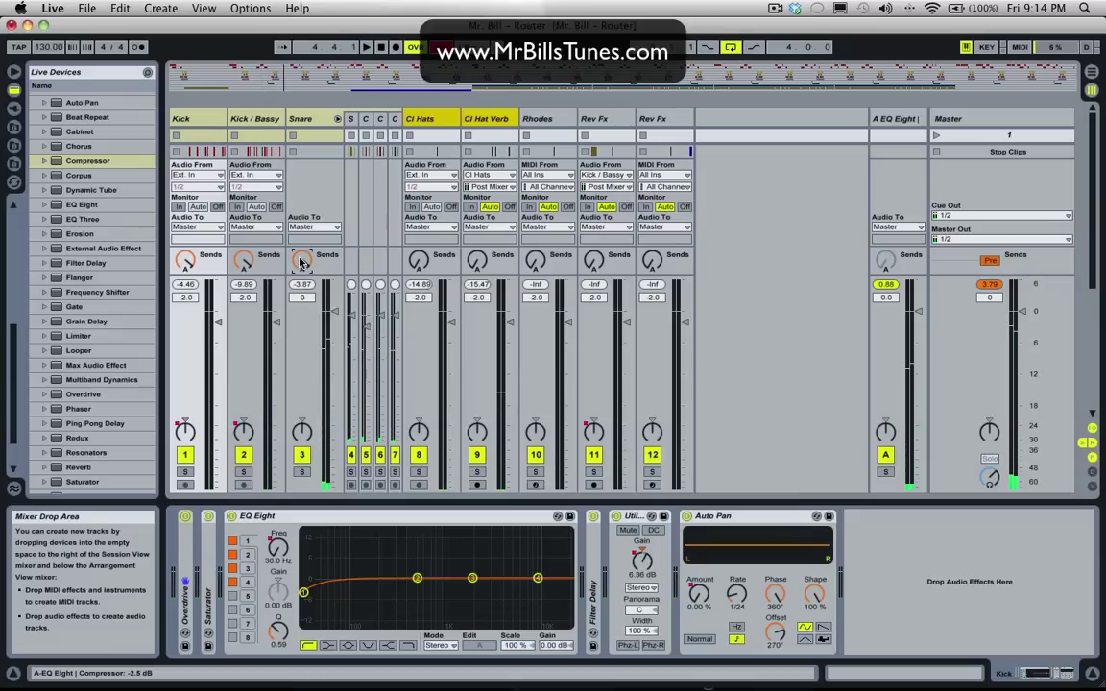
pyautogui.click(909, 118)
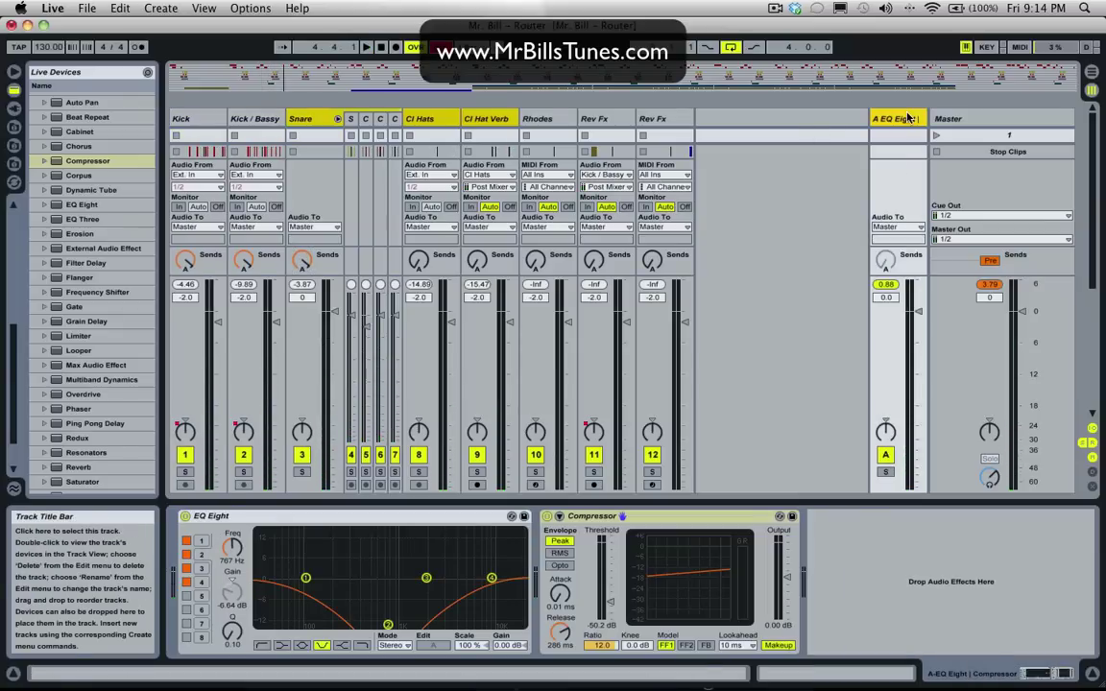
pyautogui.click(886, 285)
pyautogui.click(999, 285)
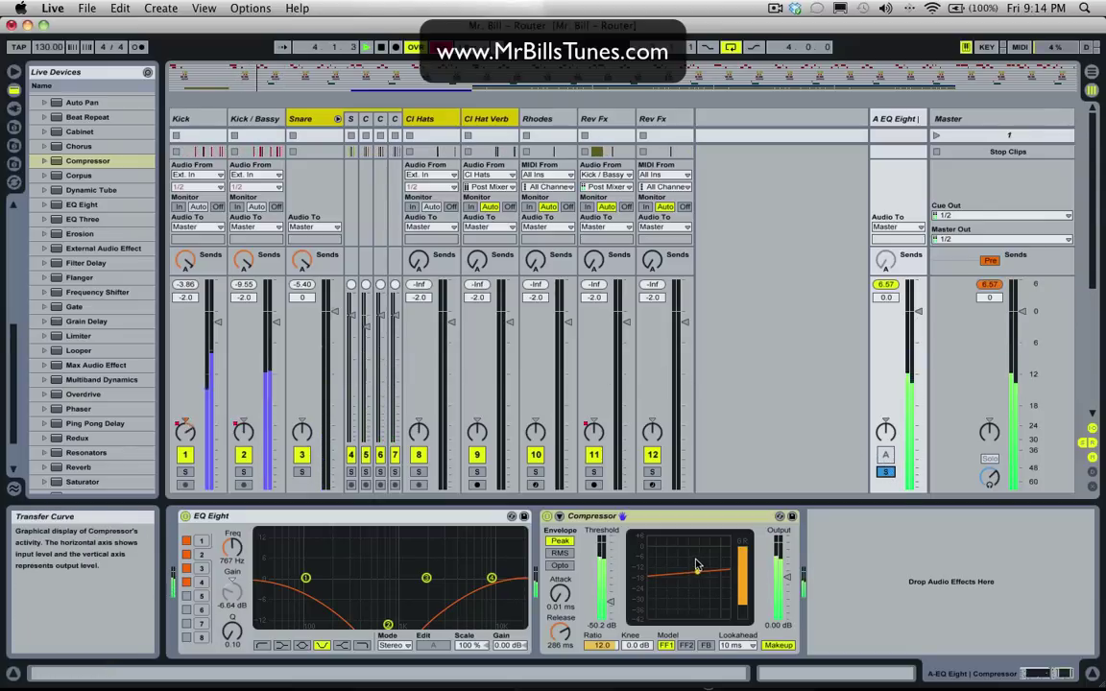
# With return A soloed, set its Compressor to about -31.3 dB threshold, 27.2 ms release and 3.20 ratio, resetting the peak levels
pyautogui.press('space')
pyautogui.click(886, 285)
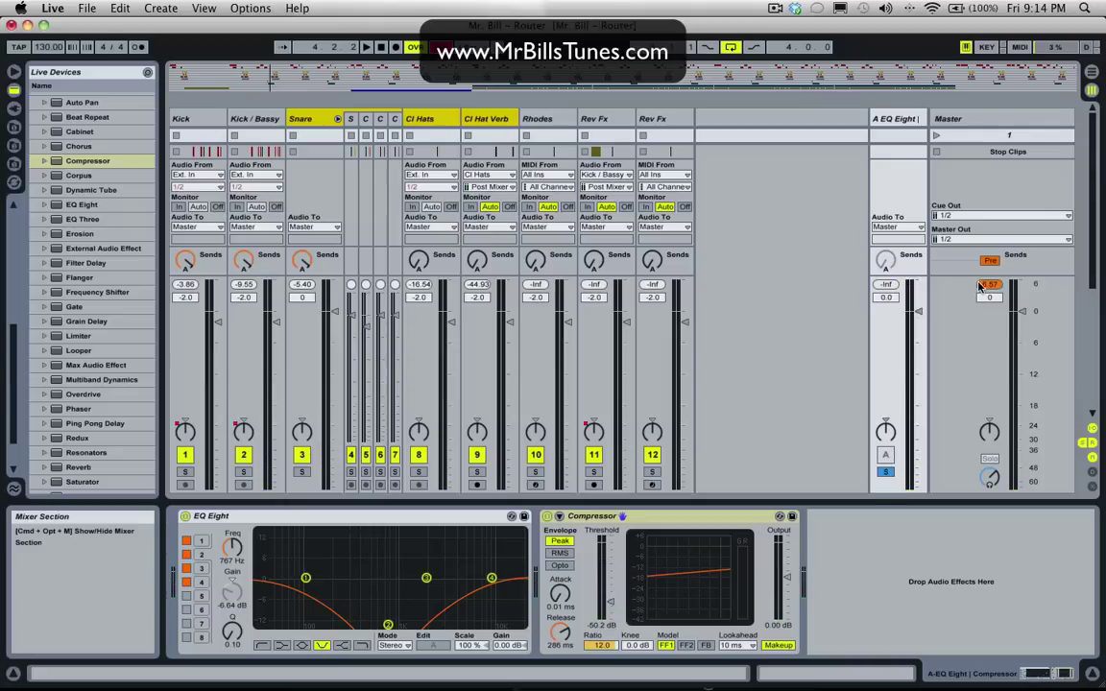
pyautogui.click(982, 285)
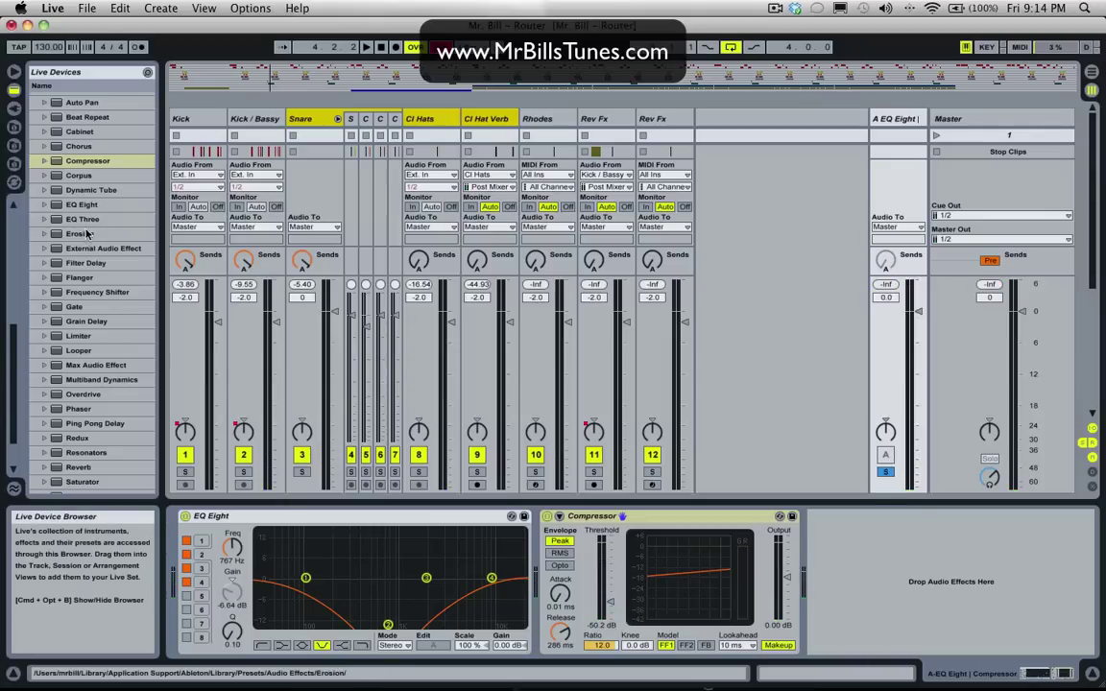
pyautogui.moveTo(619, 598); pyautogui.dragTo(620, 579)
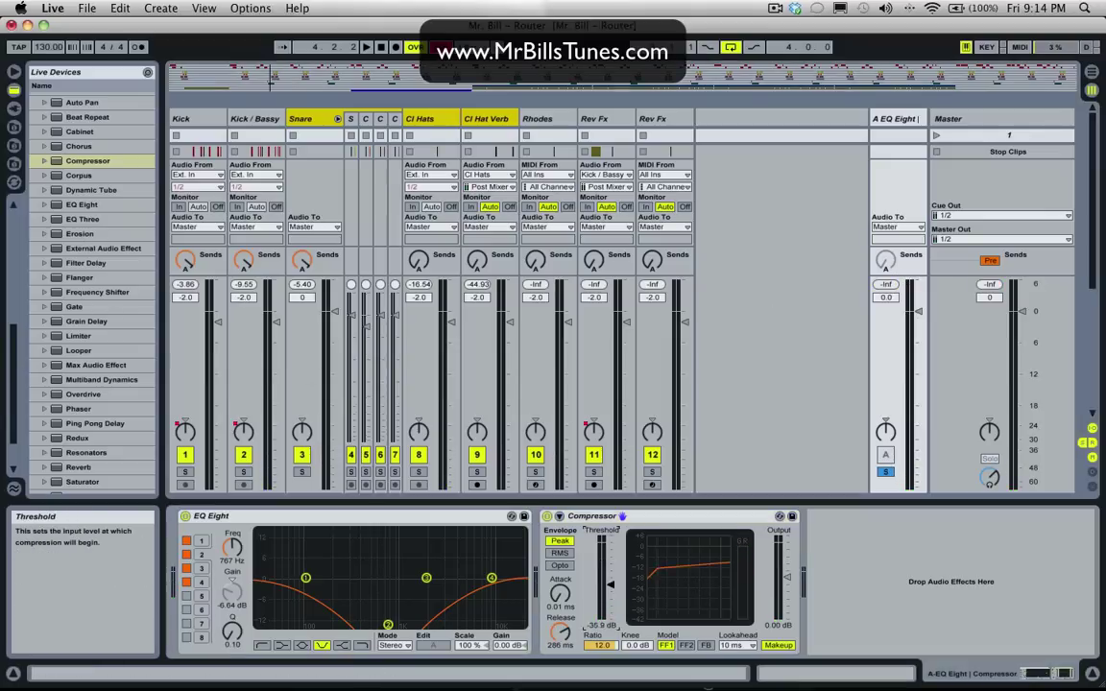
pyautogui.press('space')
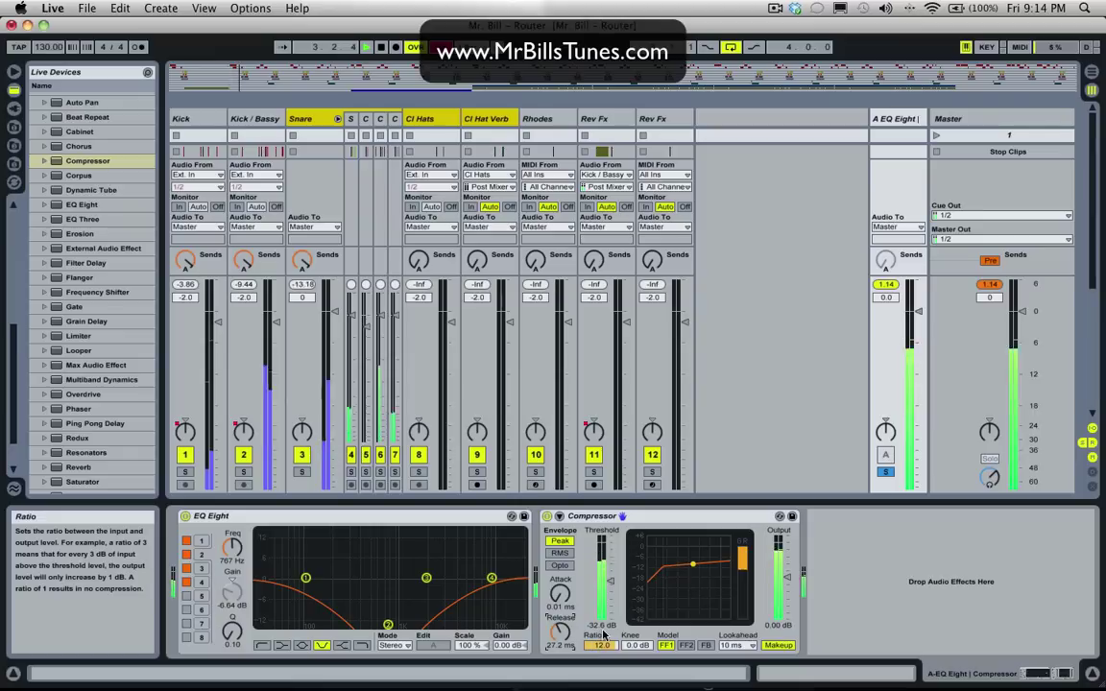
pyautogui.click(988, 285)
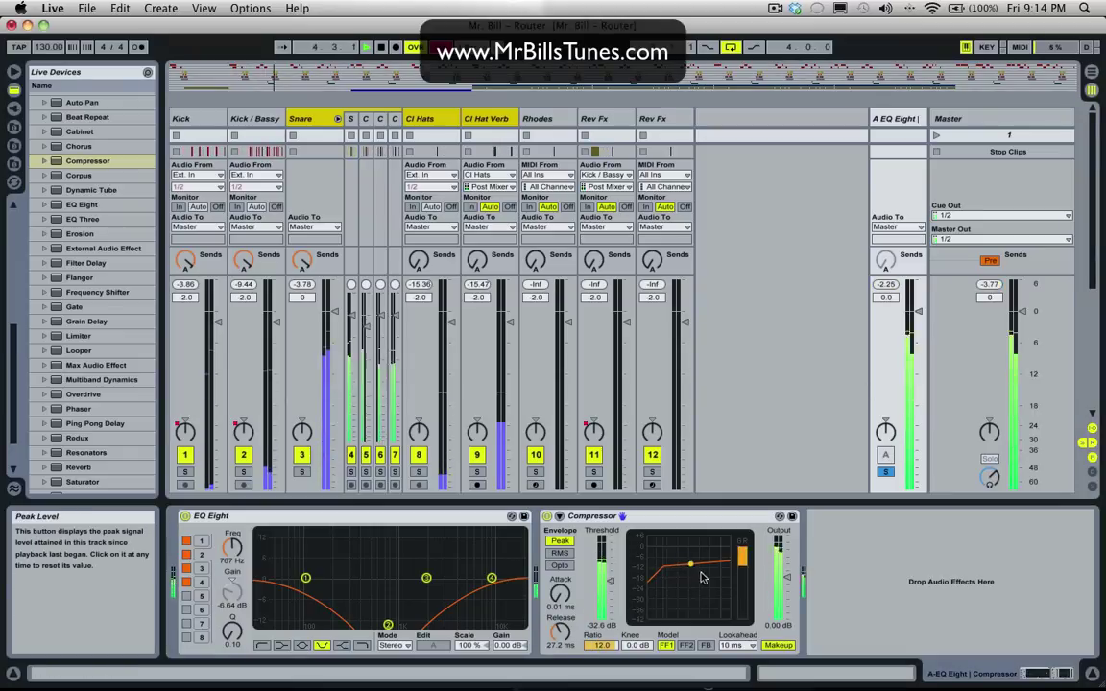
pyautogui.moveTo(601, 644)
pyautogui.mouseDown()
pyautogui.moveTo(601, 674)
pyautogui.moveTo(601, 642)
pyautogui.mouseUp()
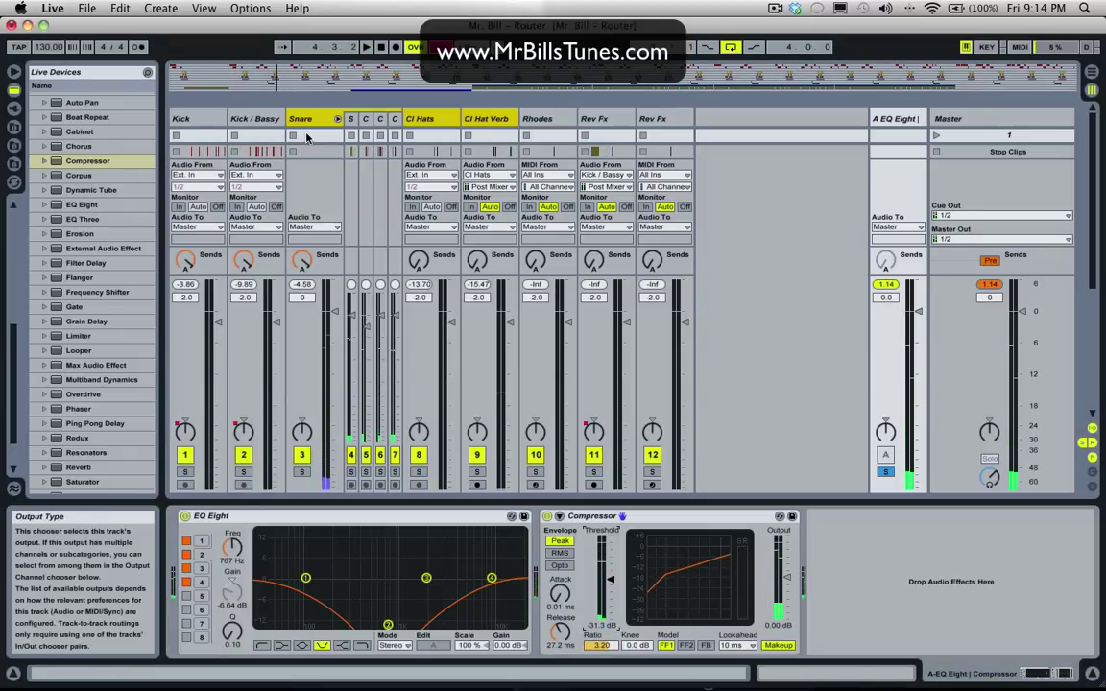
# Lower send A on the Kick, Kick / Bassy and Snare group tracks, unsolo return A and readjust the Kick's send to about -9.2 dB
pyautogui.click(197, 118)
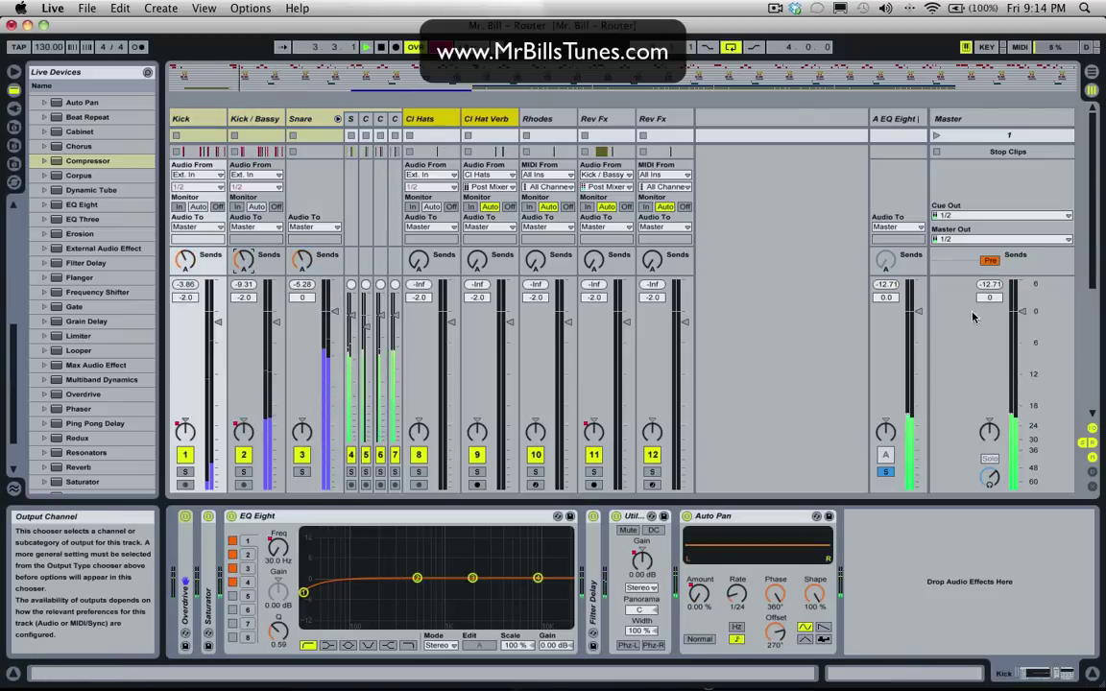
pyautogui.click(889, 475)
pyautogui.click(886, 457)
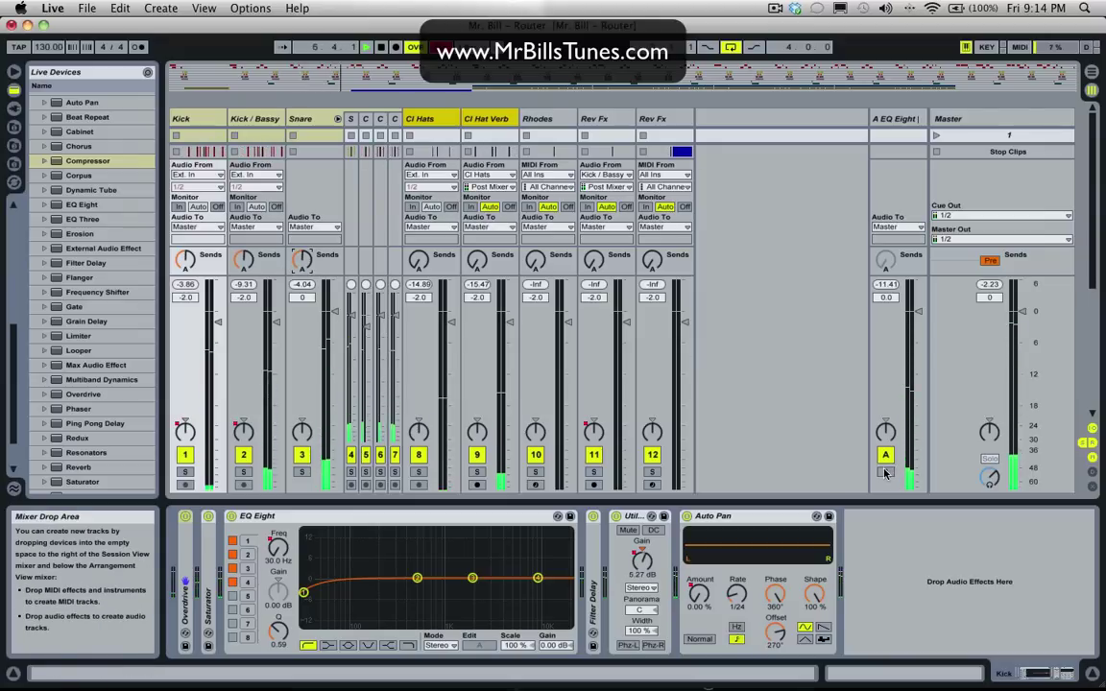
pyautogui.click(312, 121)
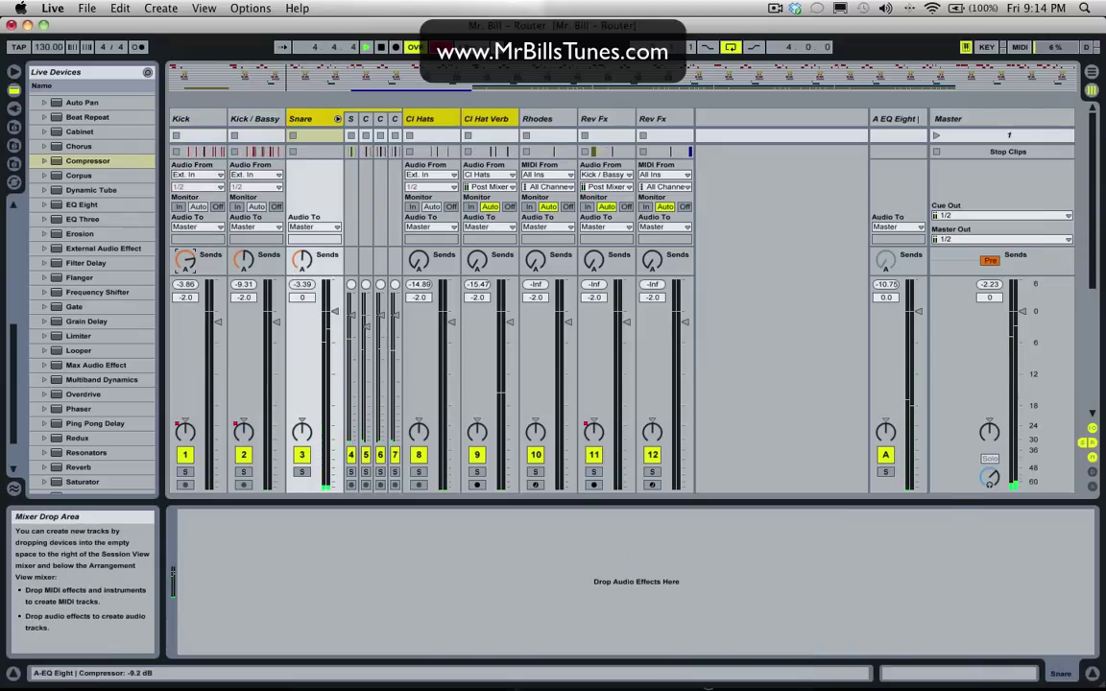
# Compare the drums with return A muted and active, and lower its volume to -1.4 dB
pyautogui.click(885, 456)
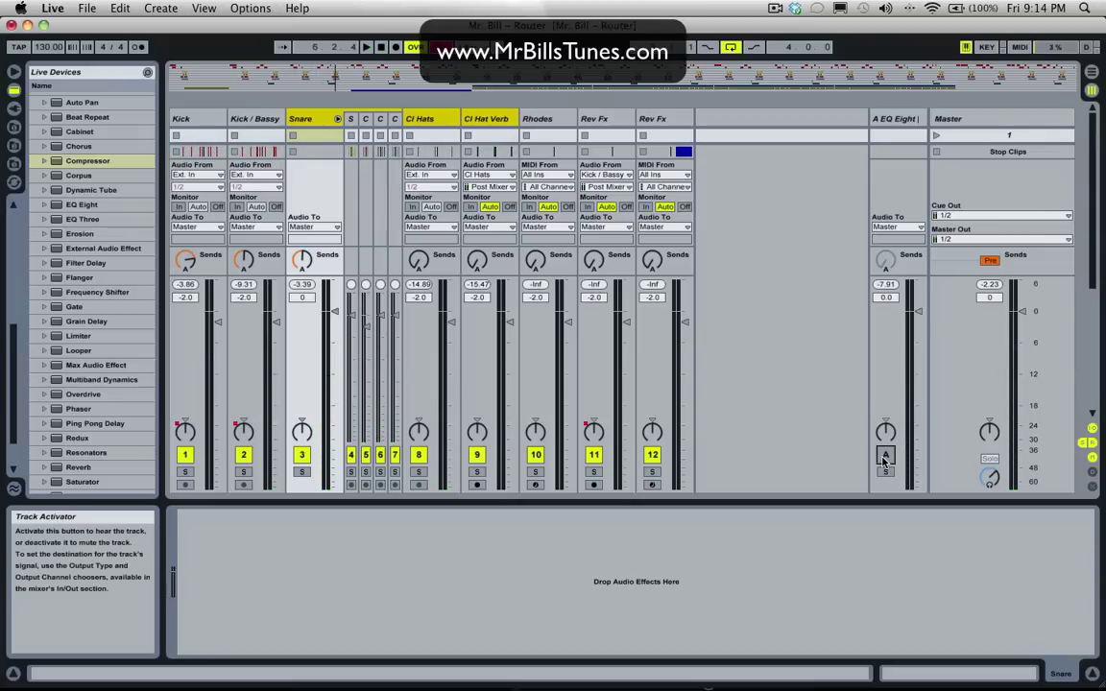
pyautogui.press('space')
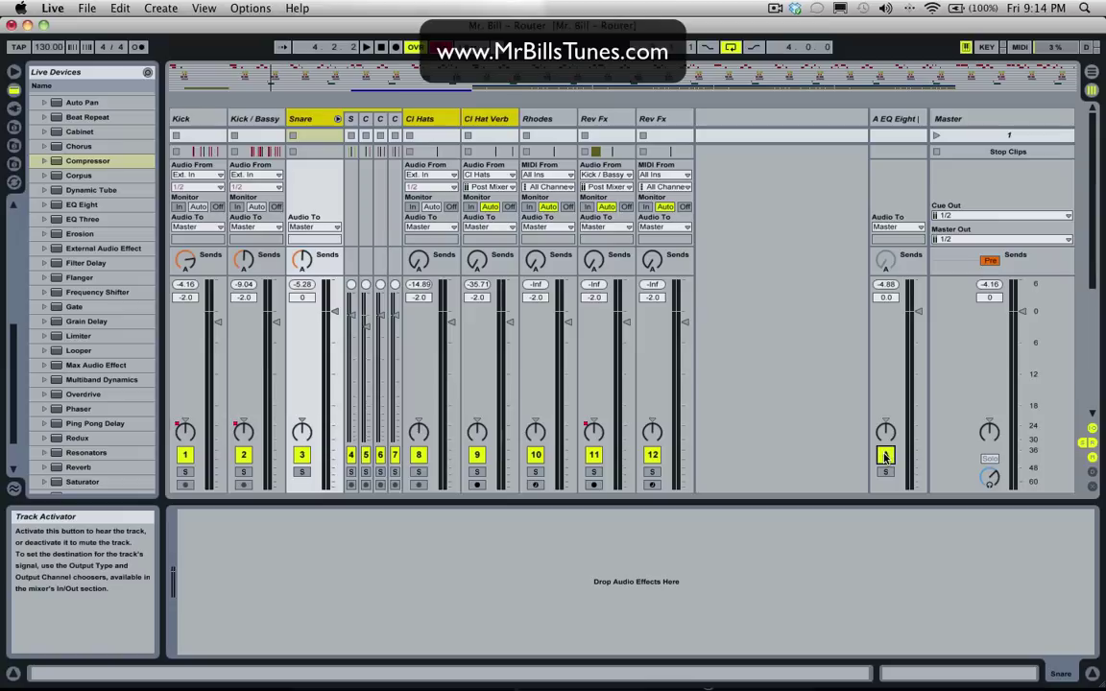
pyautogui.click(886, 456)
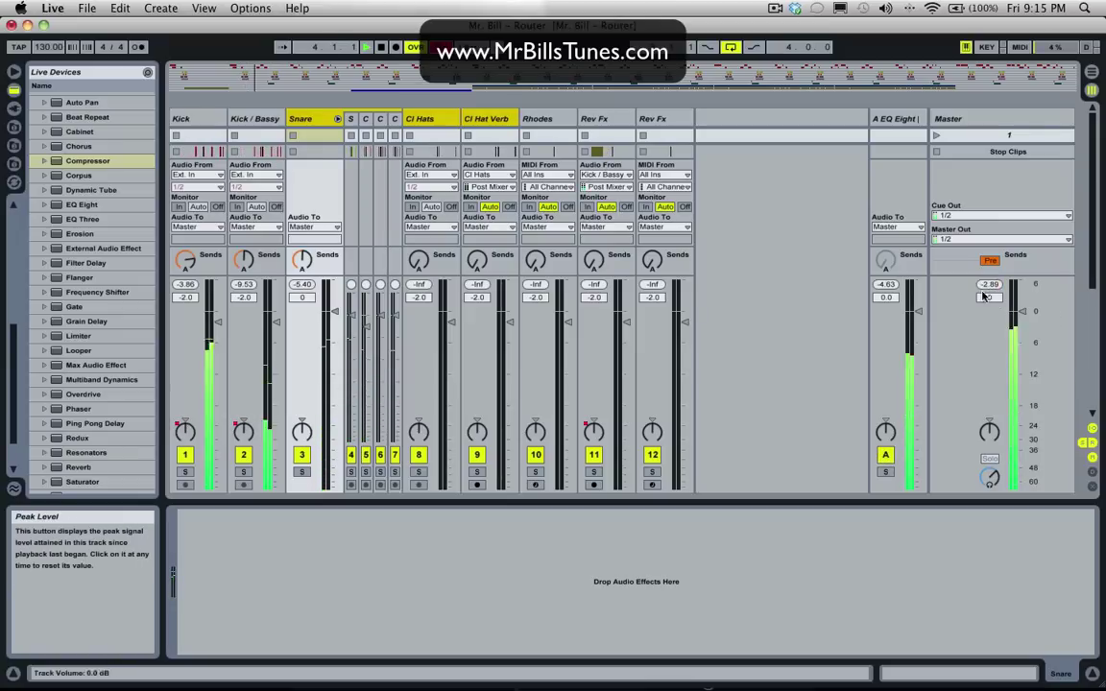
pyautogui.moveTo(918, 313); pyautogui.dragTo(917, 333)
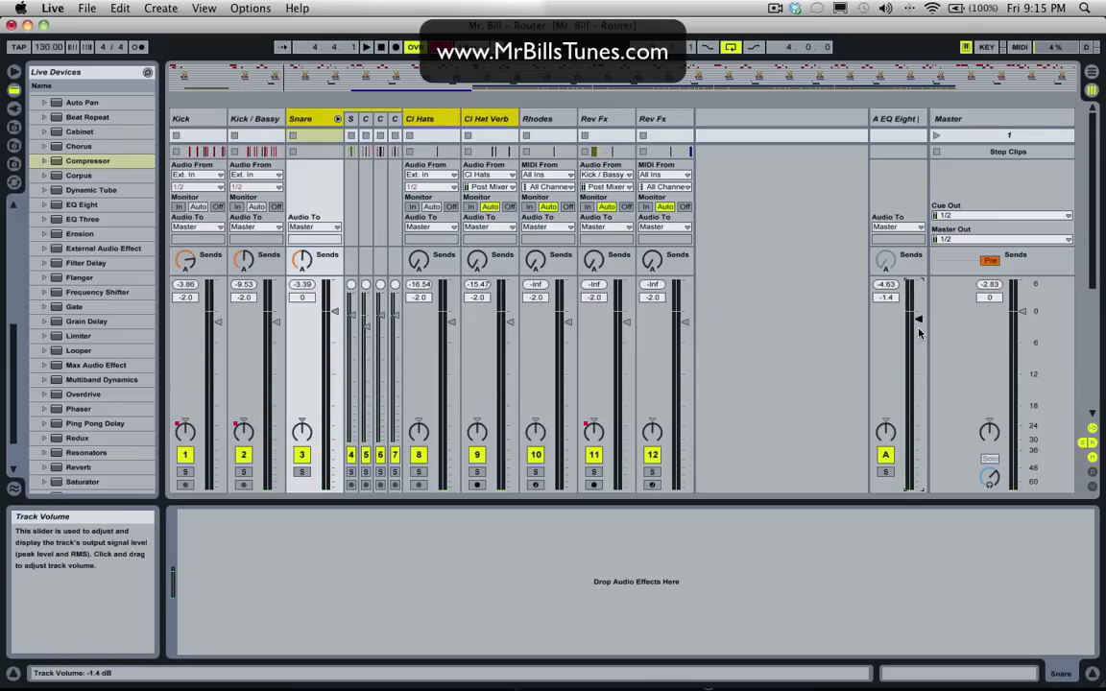
# Rename return A "New York Compression" and insert a second return track
pyautogui.click(882, 118)
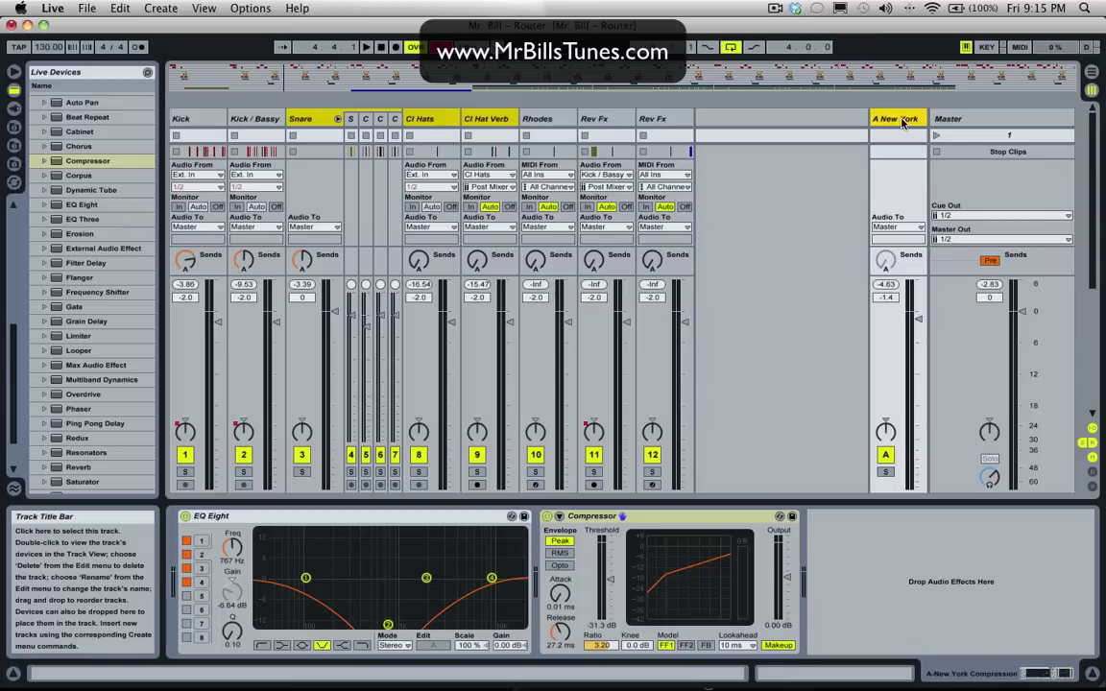
pyautogui.rightClick(902, 122)
pyautogui.click(835, 190)
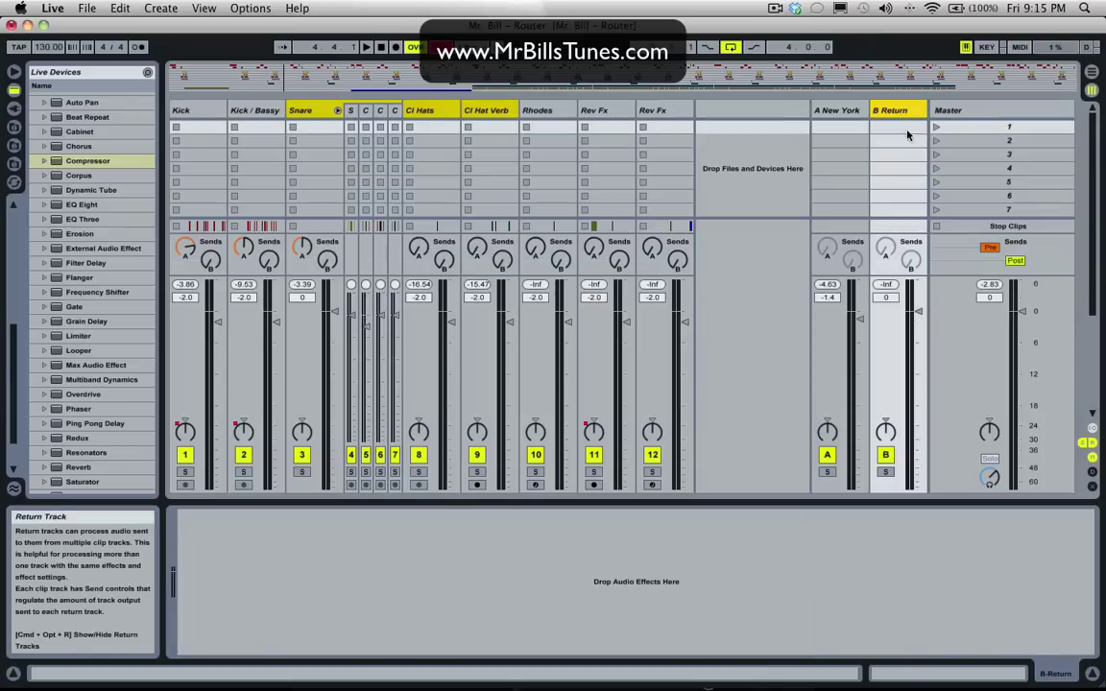
# Load EQ Eight on return B as a low-pass at about 156 Hz on band 1, with bands 2 to 4 switched off
pyautogui.doubleClick(81, 205)
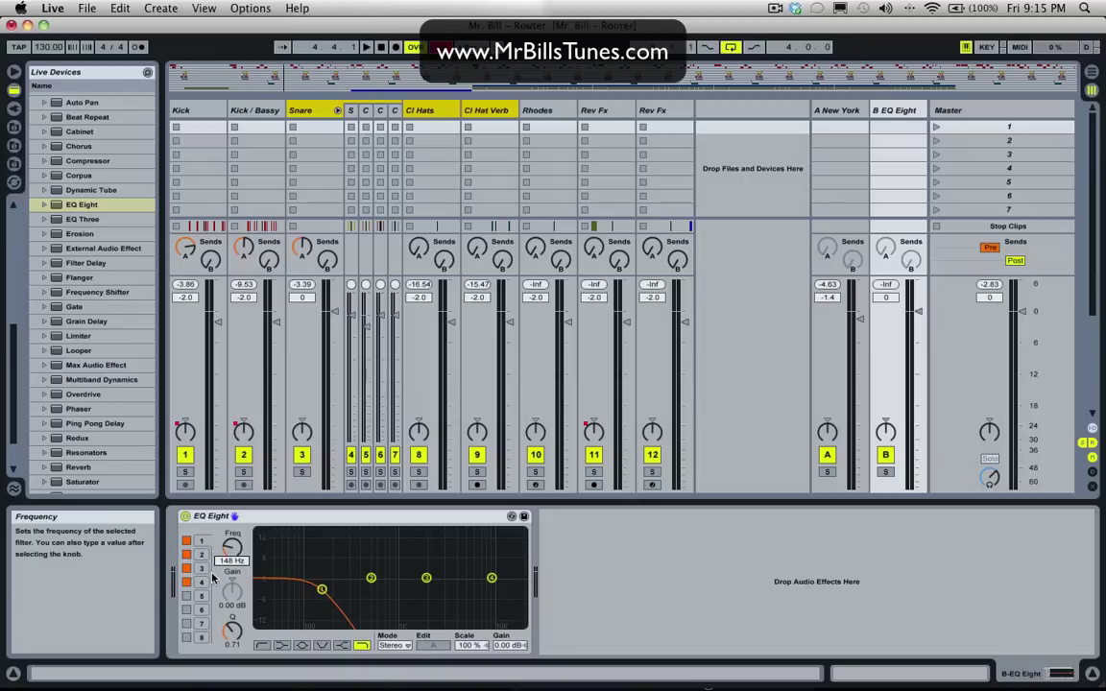
pyautogui.click(187, 555)
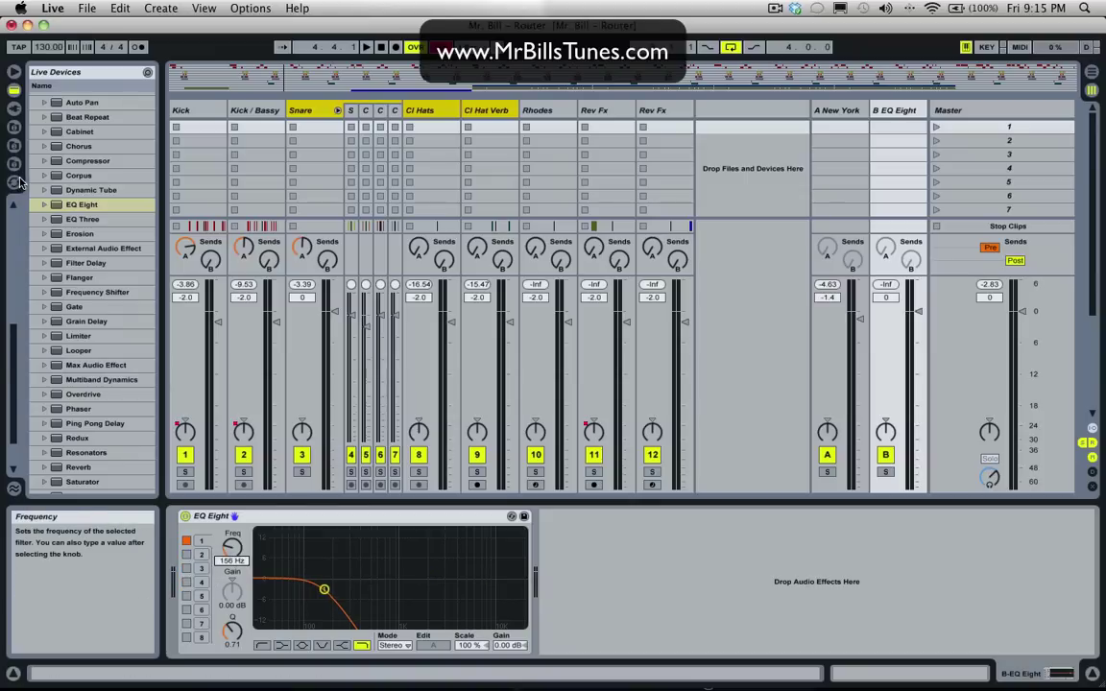
# Add a Compressor to return B with threshold -21.5 dB, ratio 4.00, attack 0.03 ms, release 75.3 ms, lookahead 10 ms and model FF1
pyautogui.doubleClick(88, 160)
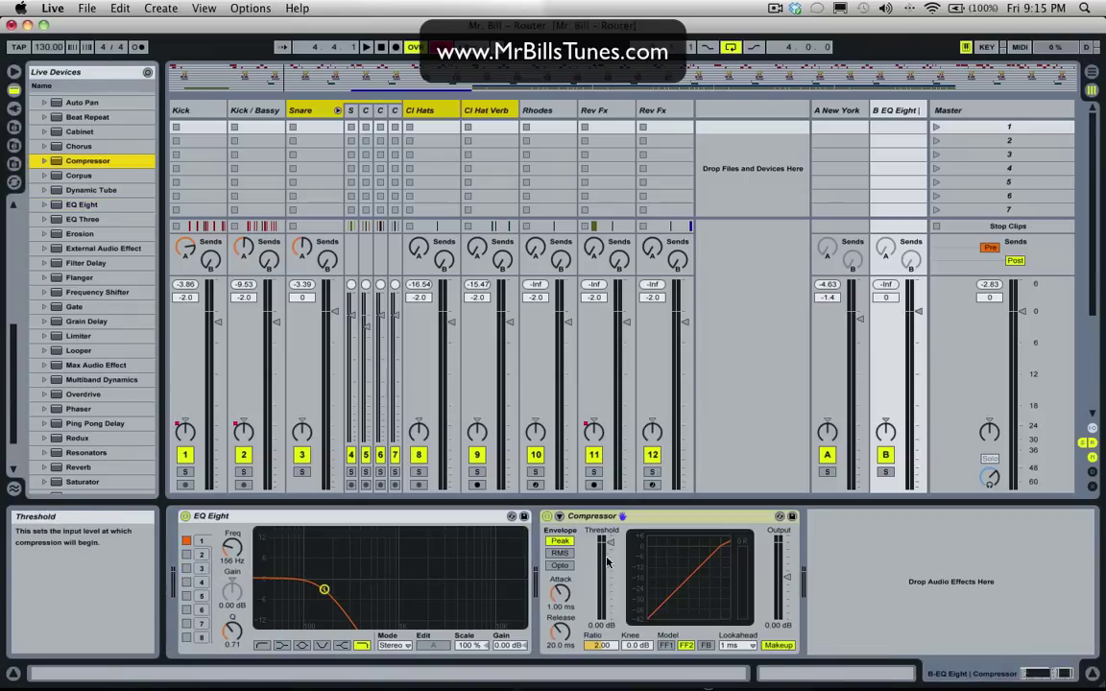
pyautogui.moveTo(607, 562); pyautogui.dragTo(561, 599)
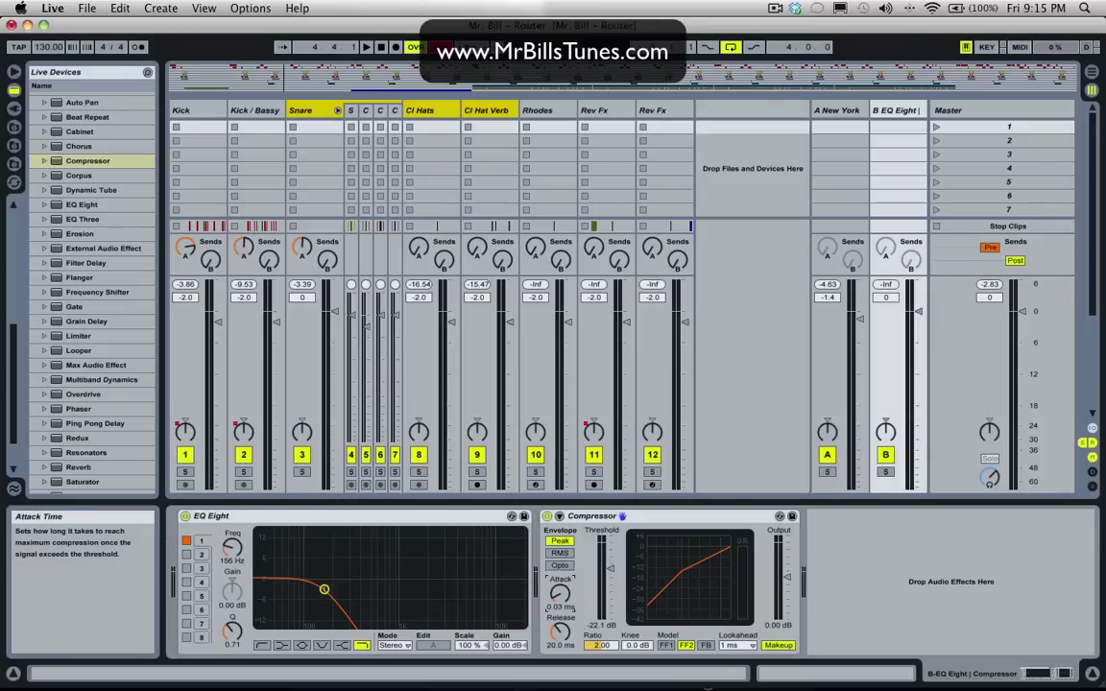
pyautogui.click(738, 645)
pyautogui.click(737, 661)
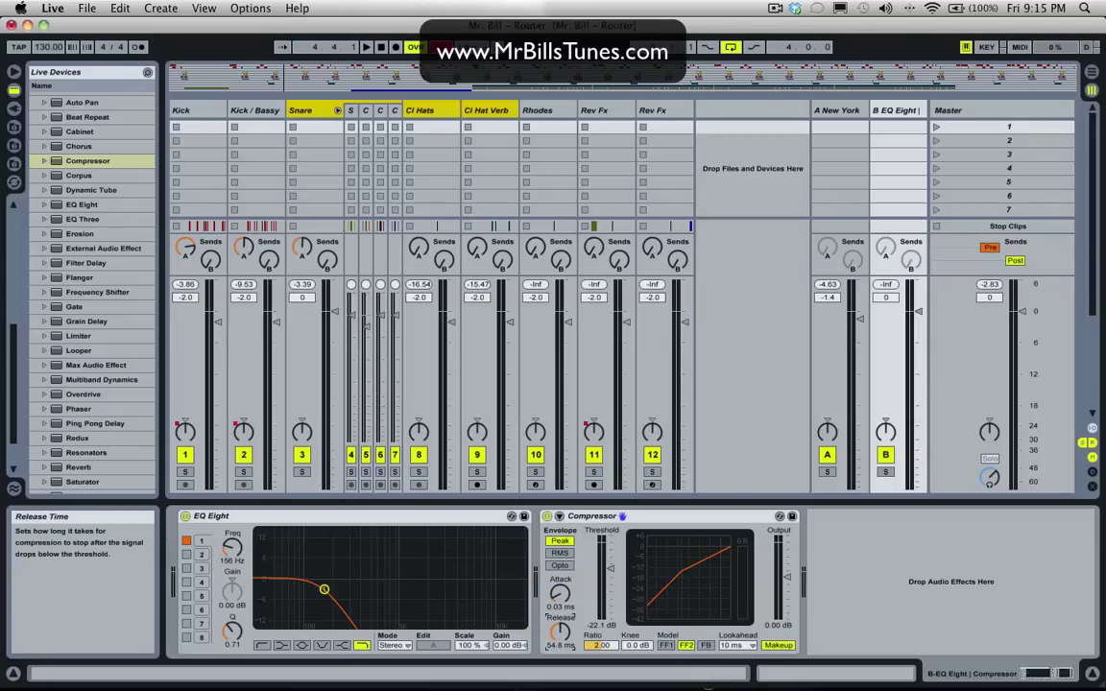
pyautogui.moveTo(600, 646); pyautogui.dragTo(600, 634)
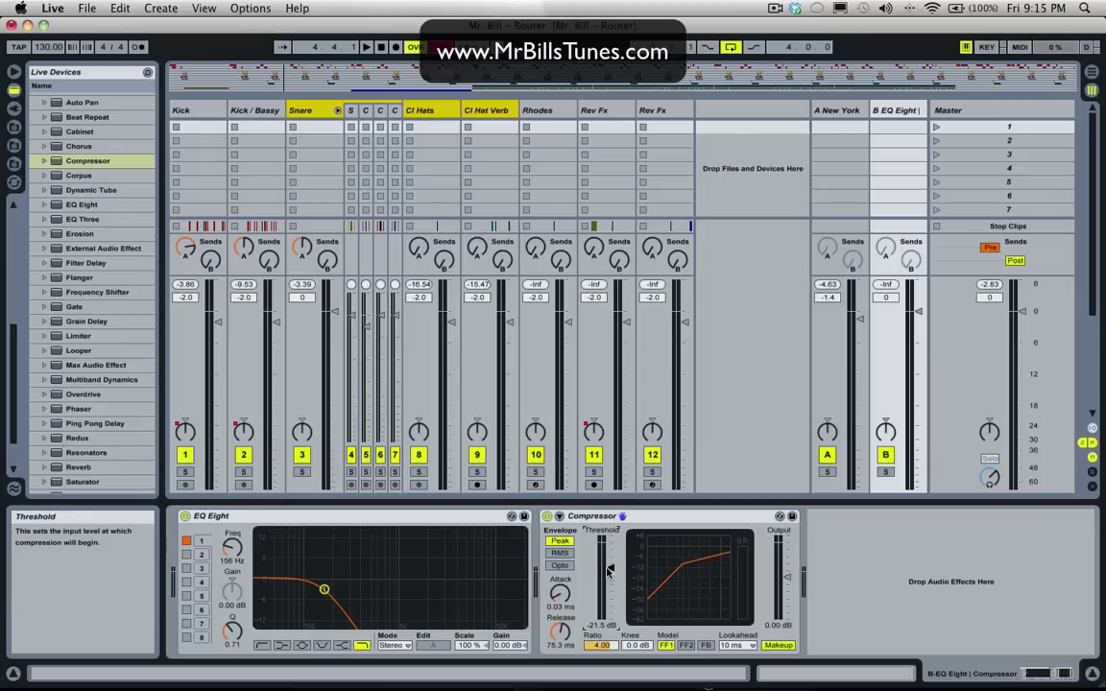
# Raise send B together on the Kick, Kick / Bassy and Snare tracks during playback
pyautogui.click(298, 113)
pyautogui.click(188, 107)
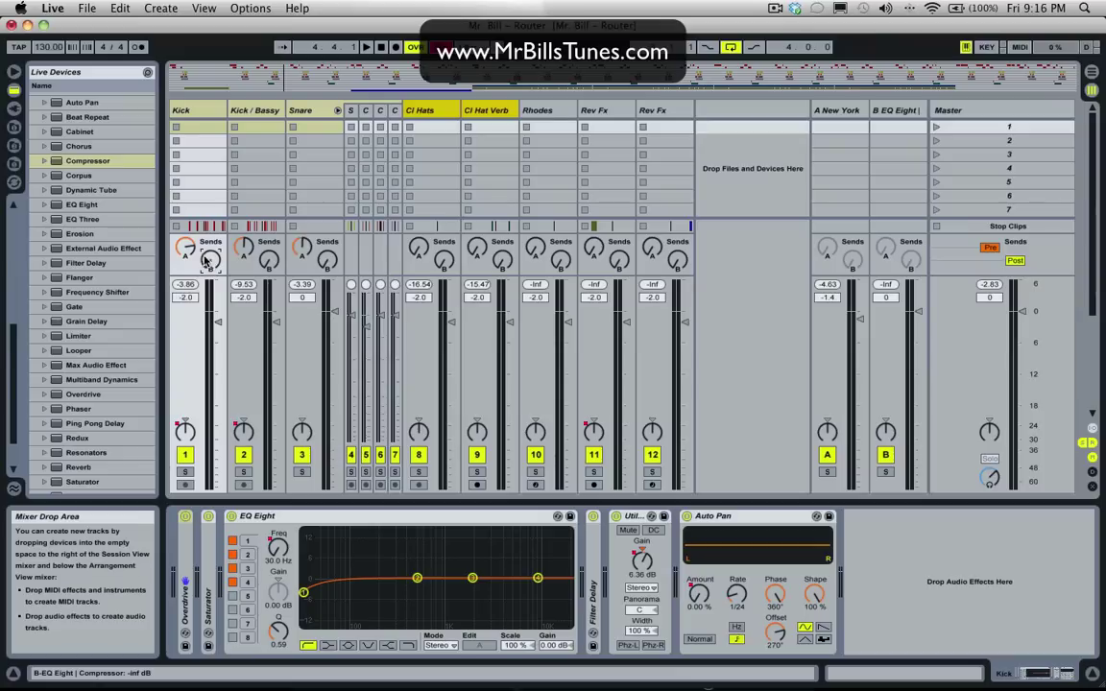
pyautogui.press('space')
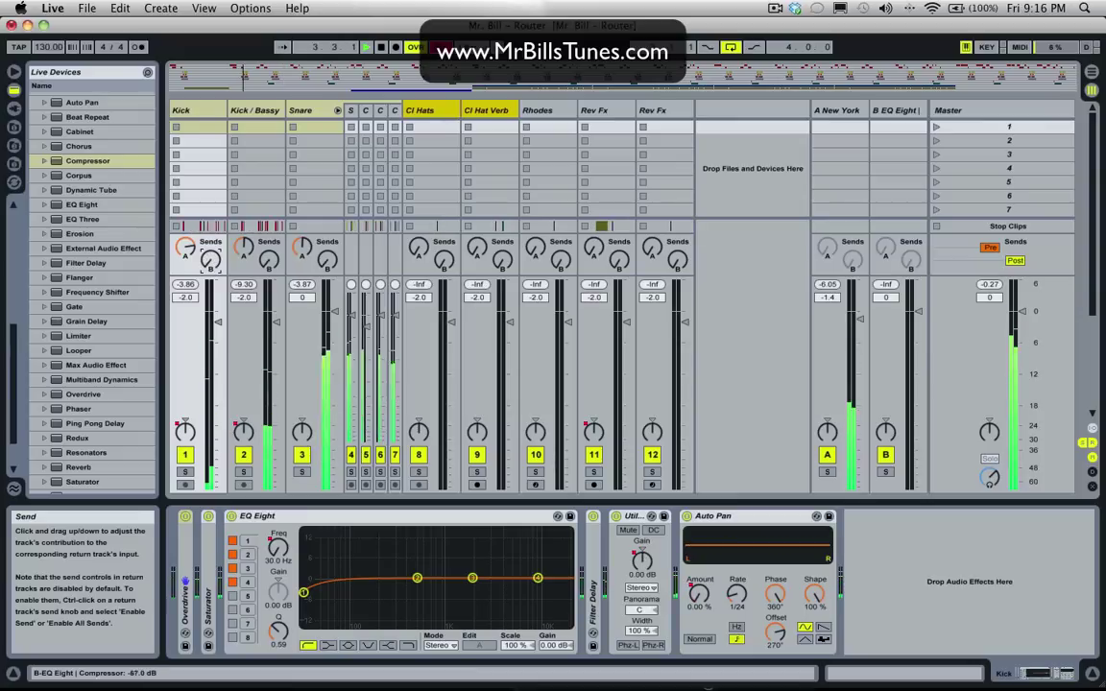
pyautogui.moveTo(210, 259); pyautogui.dragTo(210, 202)
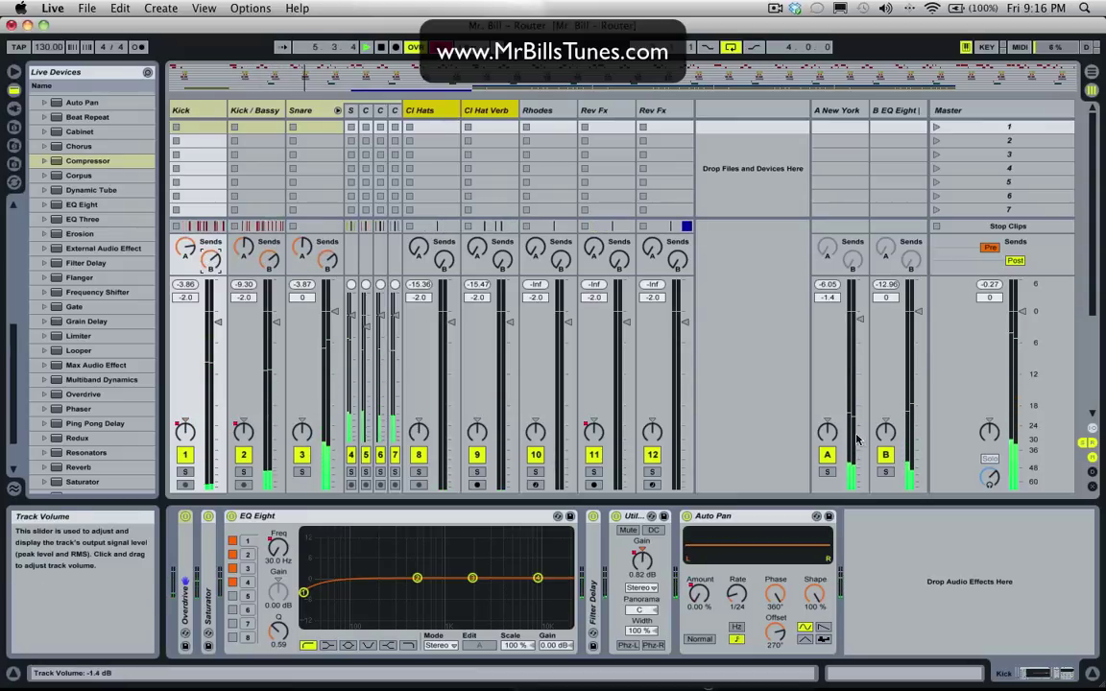
# Solo return B during playback, set its compressor threshold to -36.5 dB and release to 117 ms, and end the solo
pyautogui.click(898, 110)
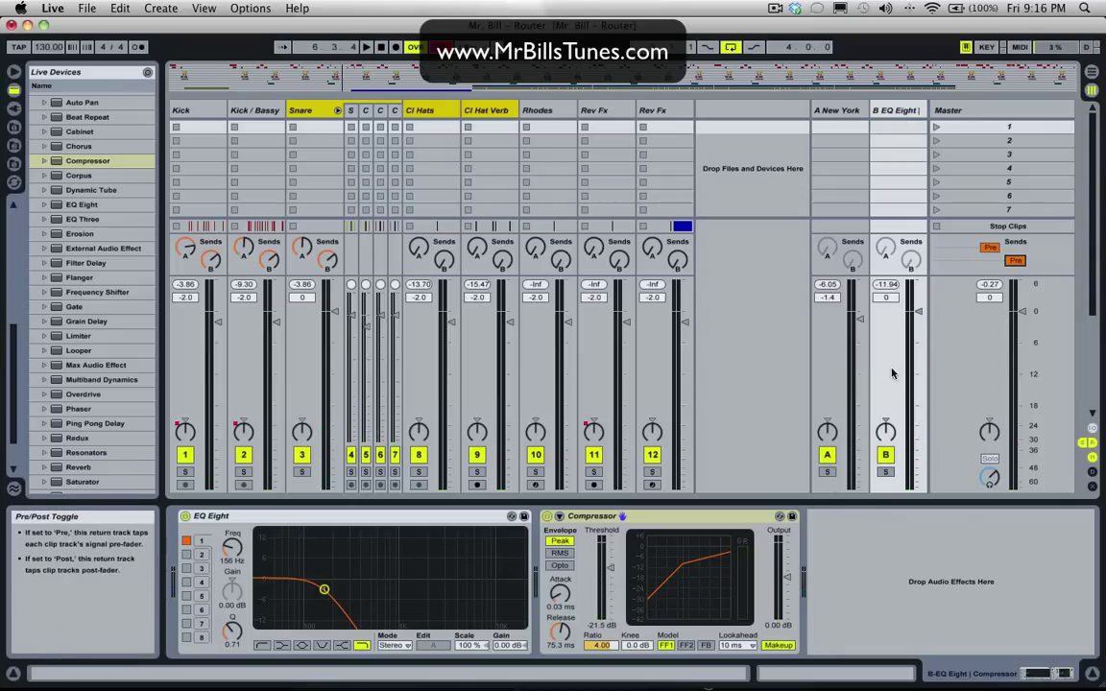
pyautogui.press('space')
pyautogui.click(886, 473)
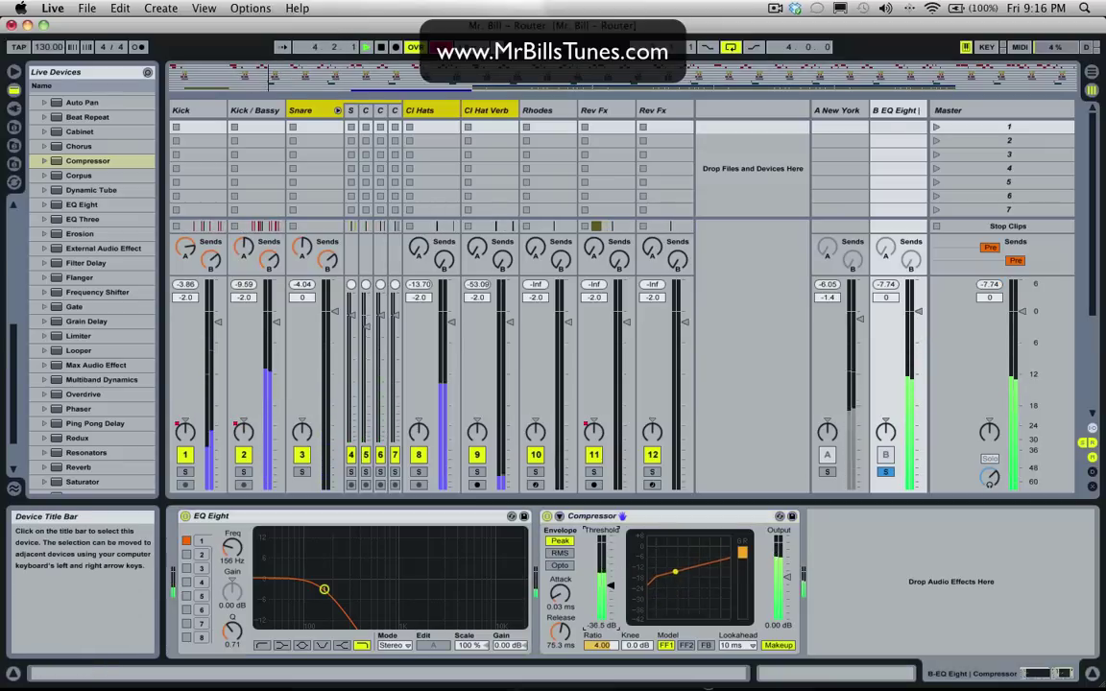
pyautogui.moveTo(611, 584); pyautogui.dragTo(610, 586)
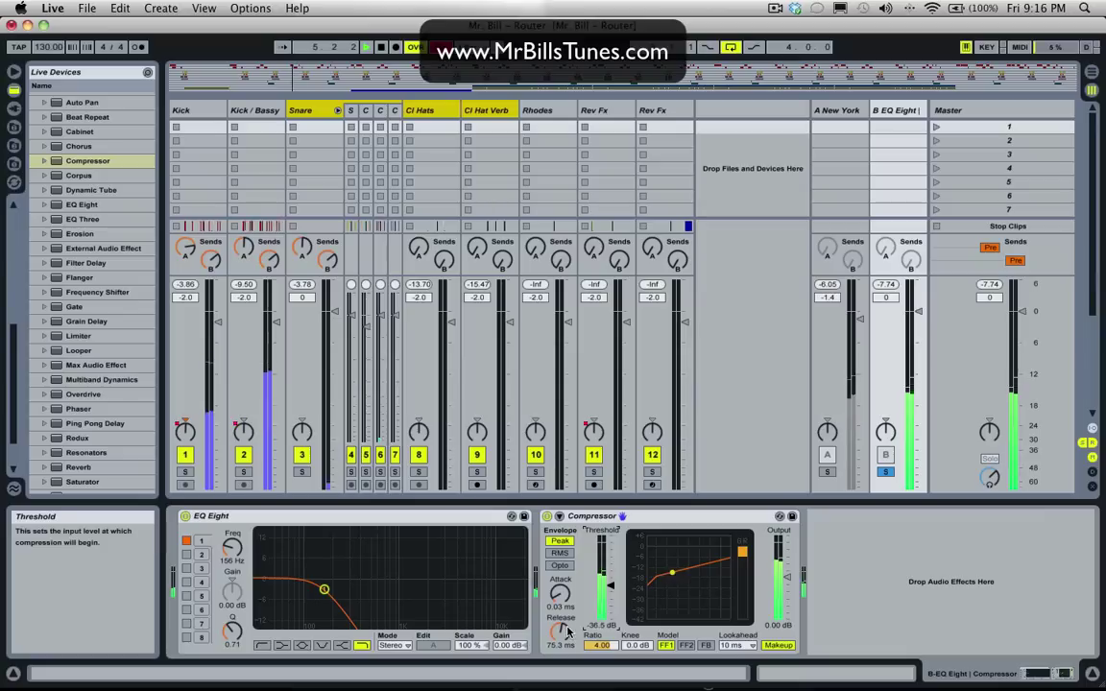
pyautogui.moveTo(561, 632); pyautogui.dragTo(561, 622)
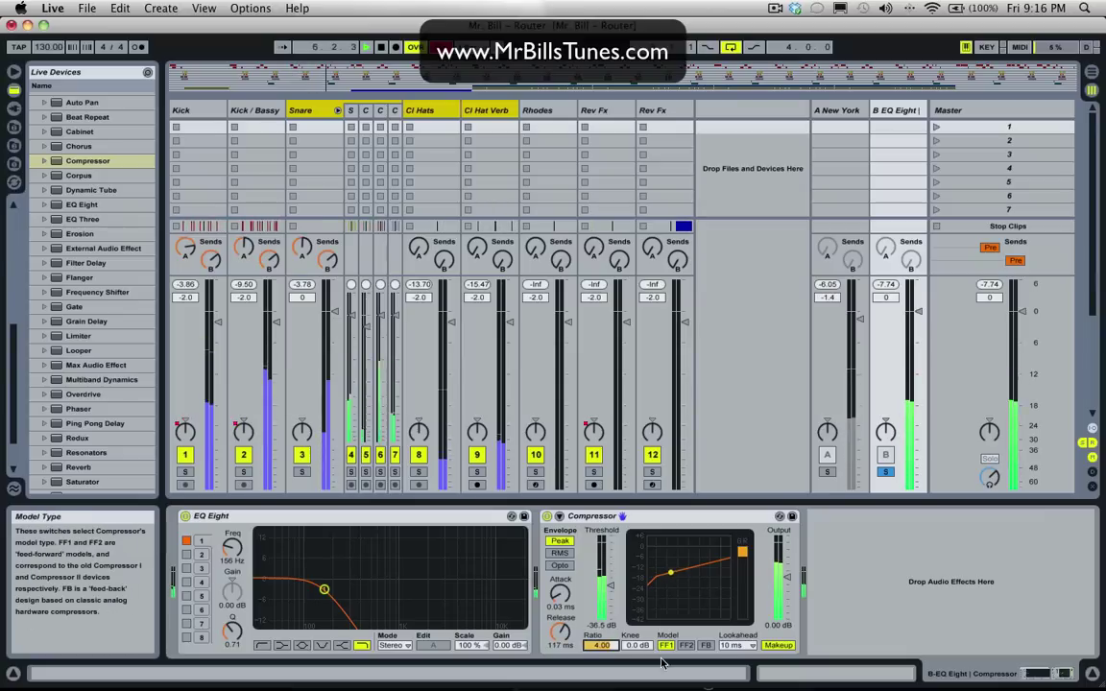
pyautogui.click(891, 472)
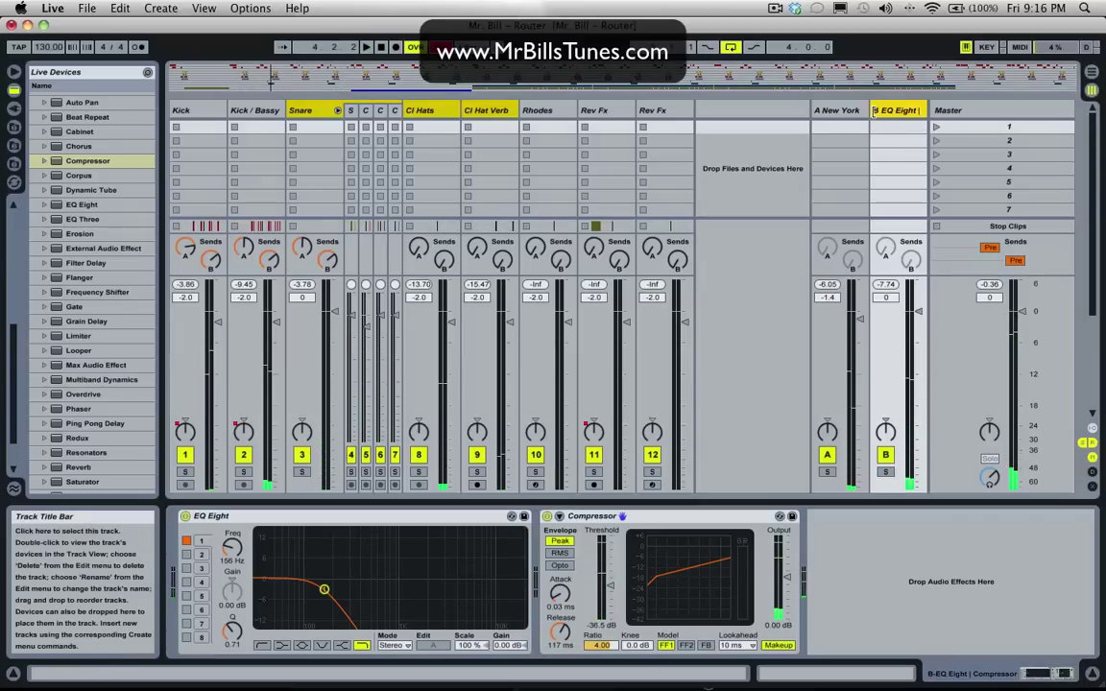
# Compare the drums with returns A and B muted and active
pyautogui.click(836, 111)
pyautogui.click(827, 457)
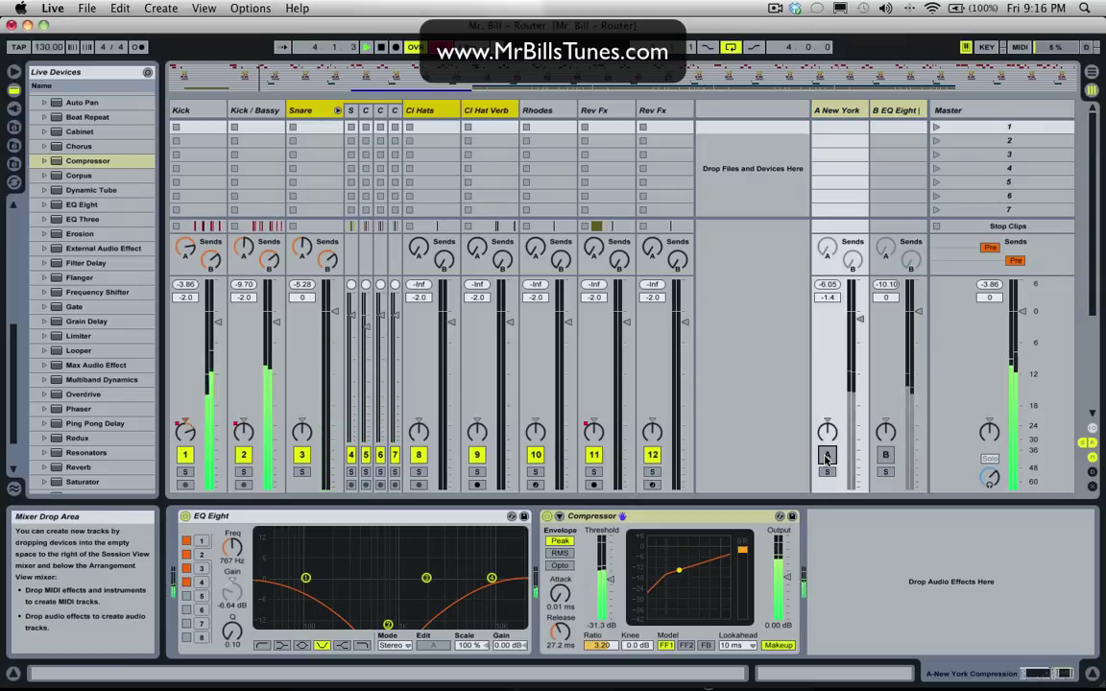
pyautogui.click(827, 457)
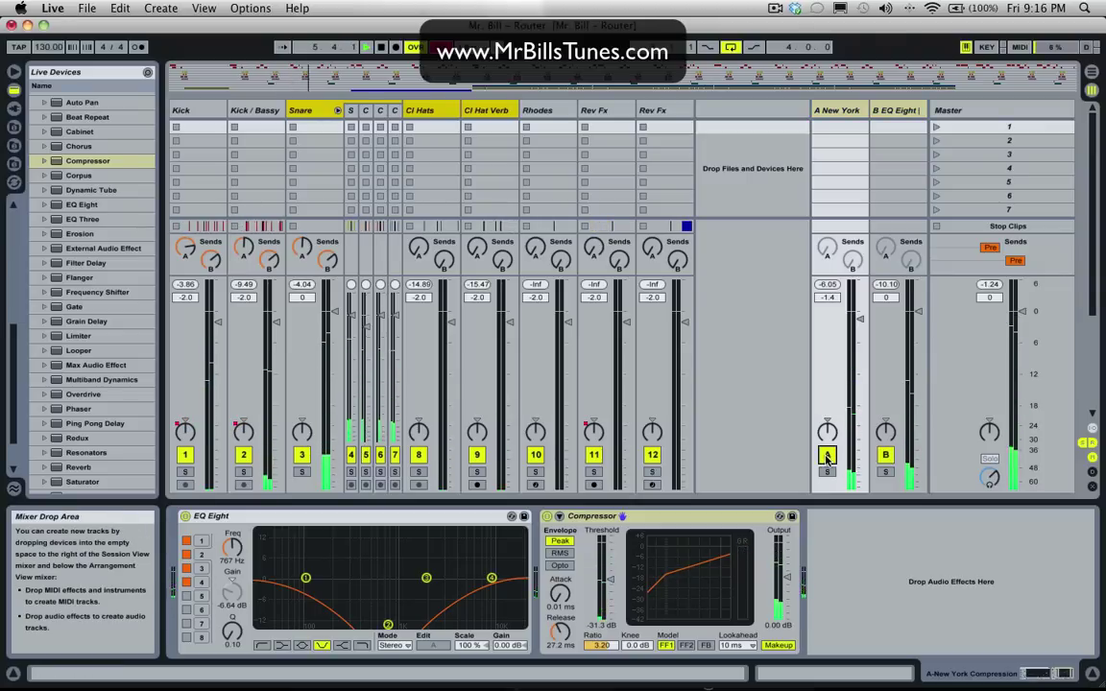
# Rename return B "Sub Compression" and insert a third return track
pyautogui.click(884, 111)
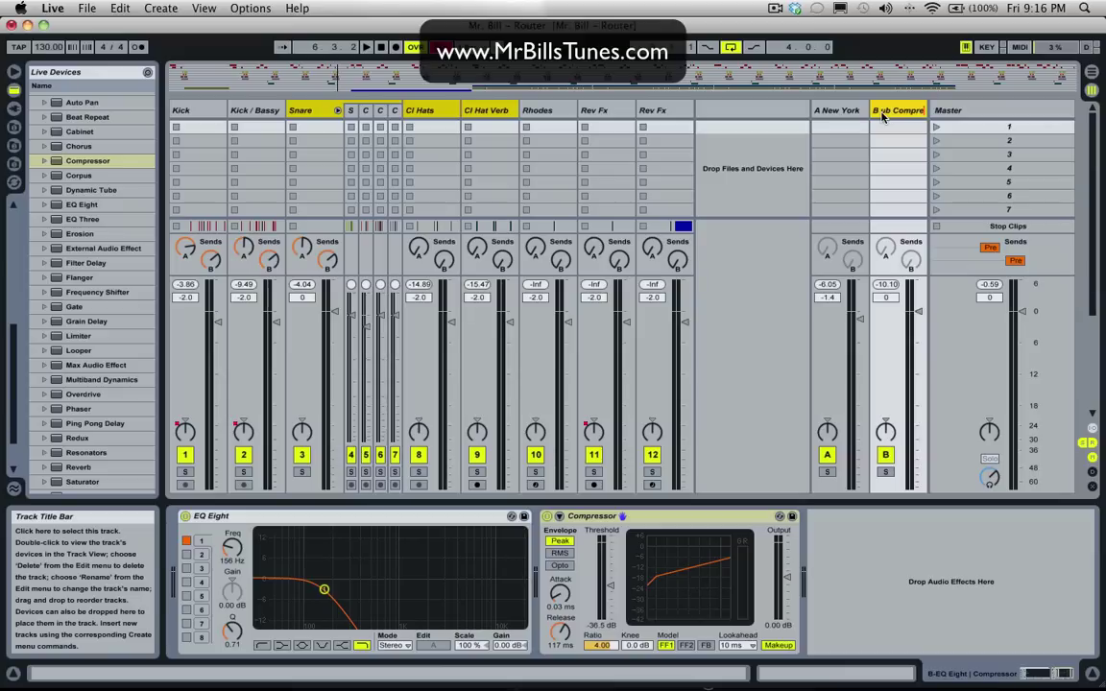
pyautogui.rightClick(868, 117)
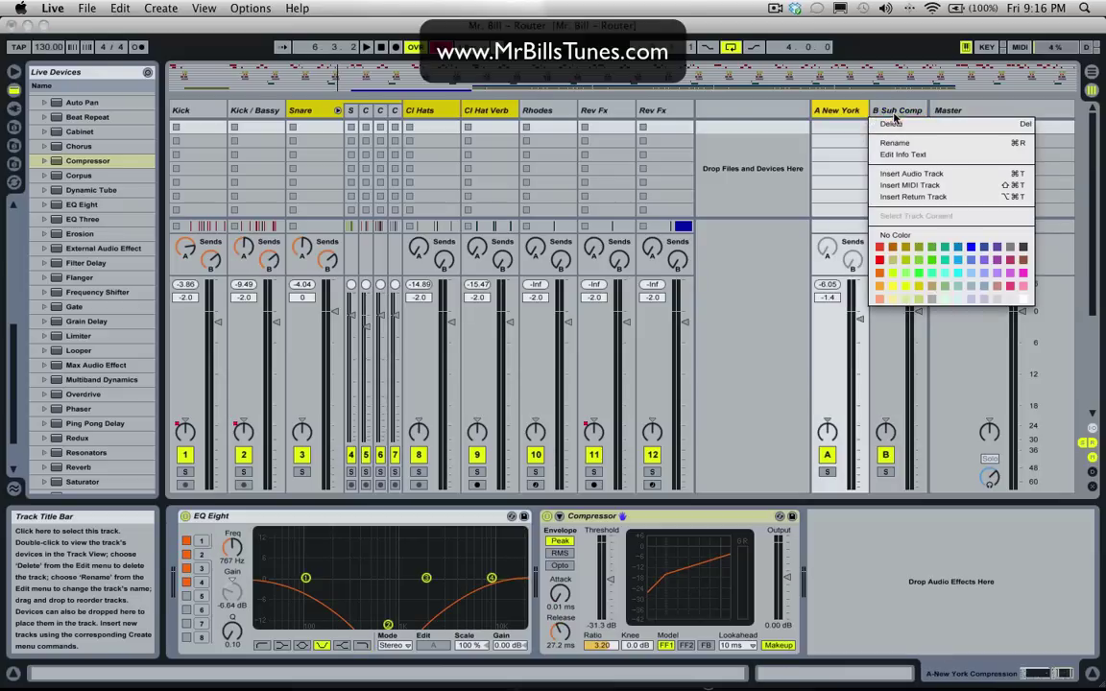
pyautogui.click(893, 111)
pyautogui.rightClick(895, 112)
pyautogui.click(928, 193)
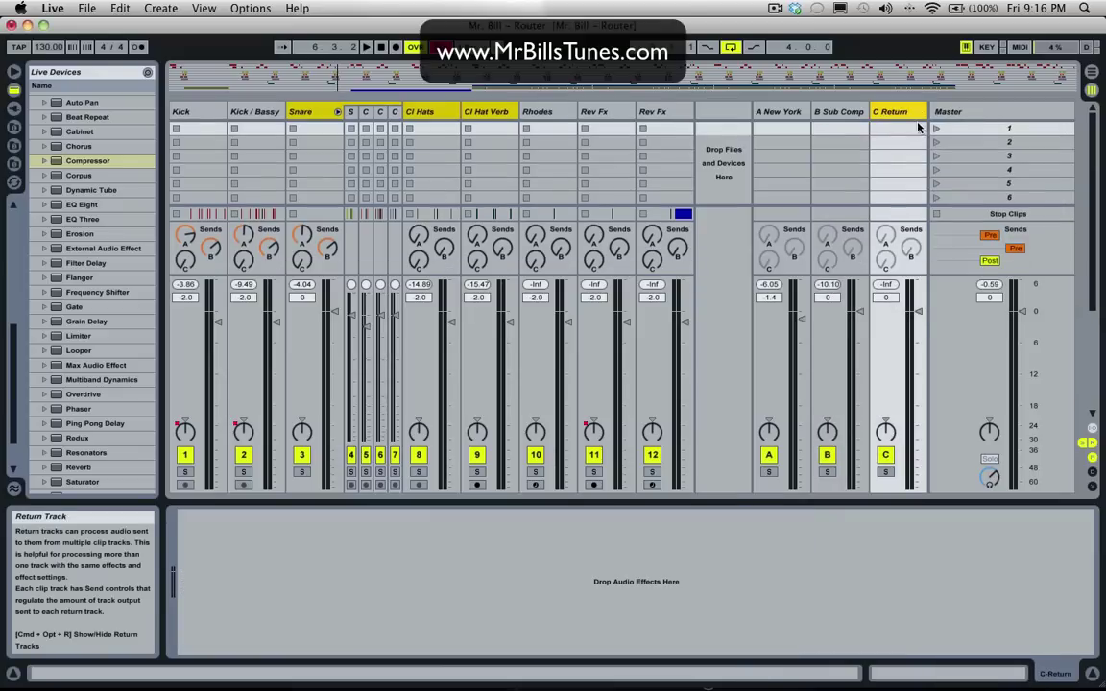
# Load EQ Eight on return C as a high-pass at about 2.95 kHz on band 1
pyautogui.doubleClick(82, 206)
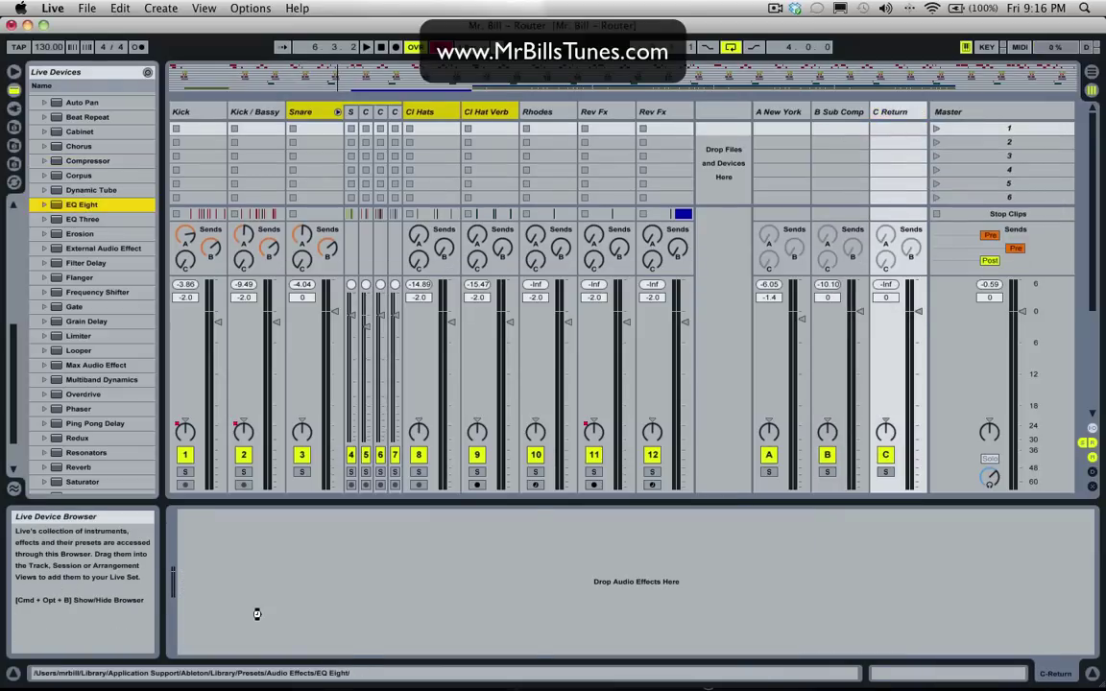
pyautogui.click(265, 645)
pyautogui.moveTo(233, 553); pyautogui.dragTo(233, 519)
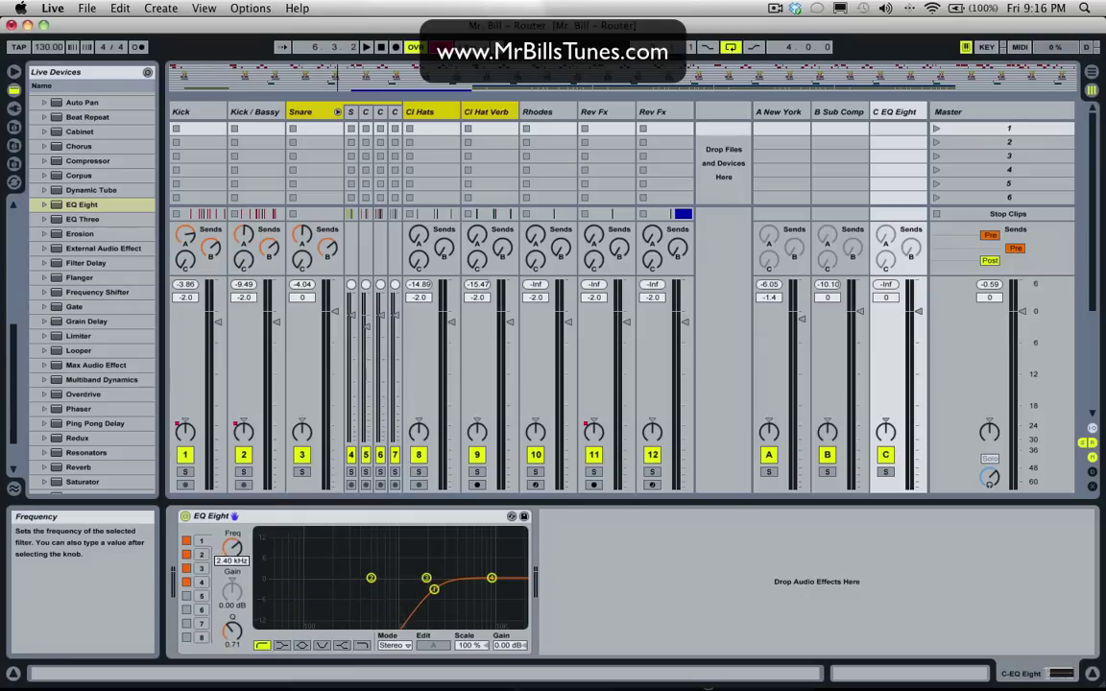
# Add a Compressor to return C with threshold -25.4 dB, ratio 4.41, attack 0.23 ms, release 66.3 ms, lookahead 10 ms and model FF1
pyautogui.doubleClick(115, 162)
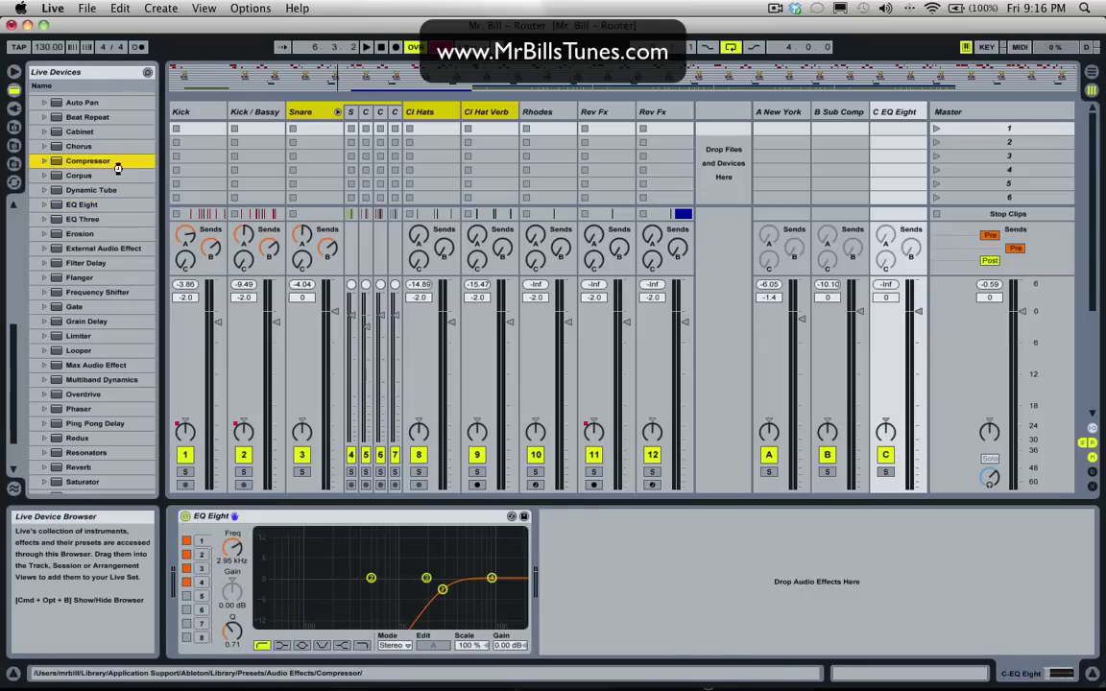
pyautogui.moveTo(610, 545); pyautogui.dragTo(610, 572)
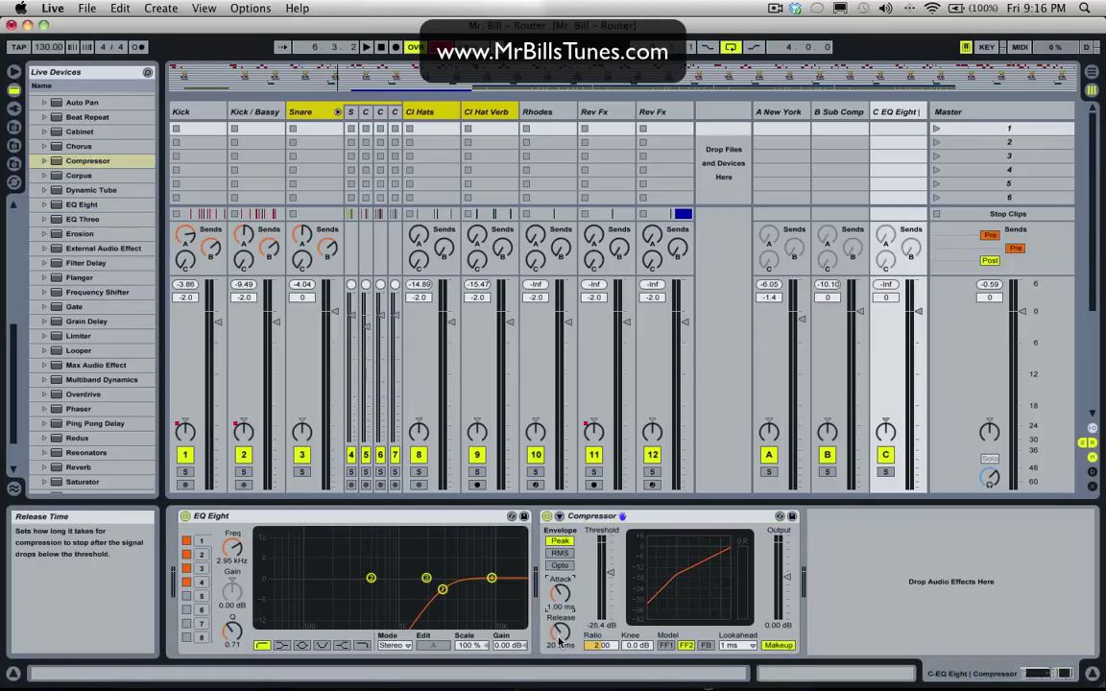
pyautogui.moveTo(590, 655); pyautogui.dragTo(589, 641)
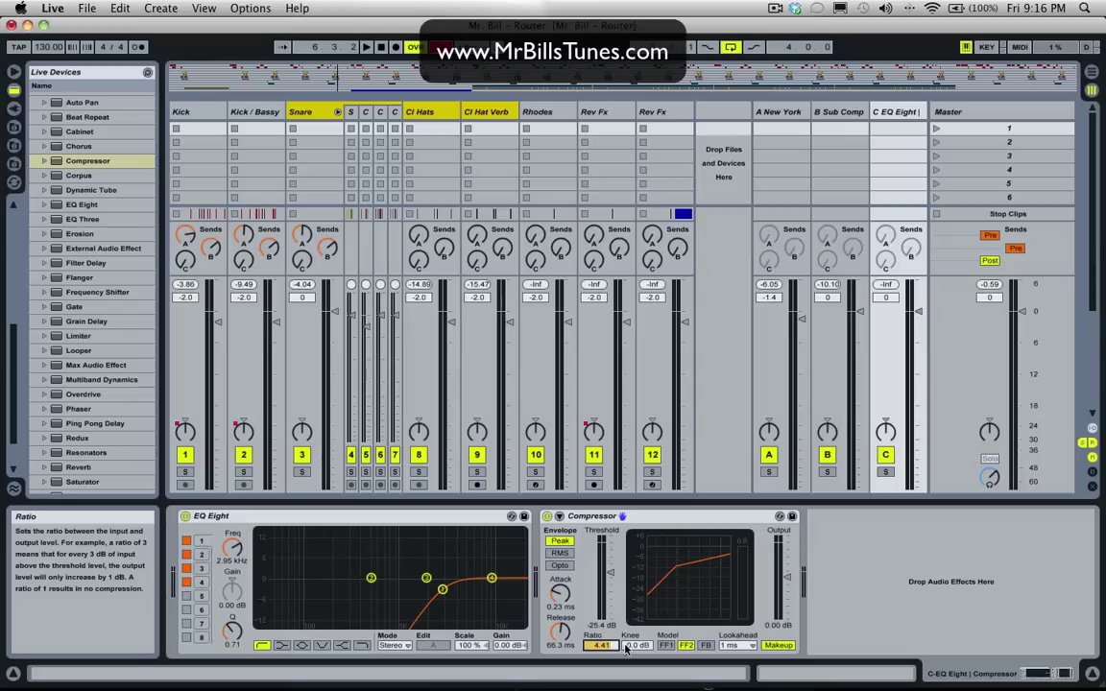
pyautogui.click(666, 646)
pyautogui.click(737, 645)
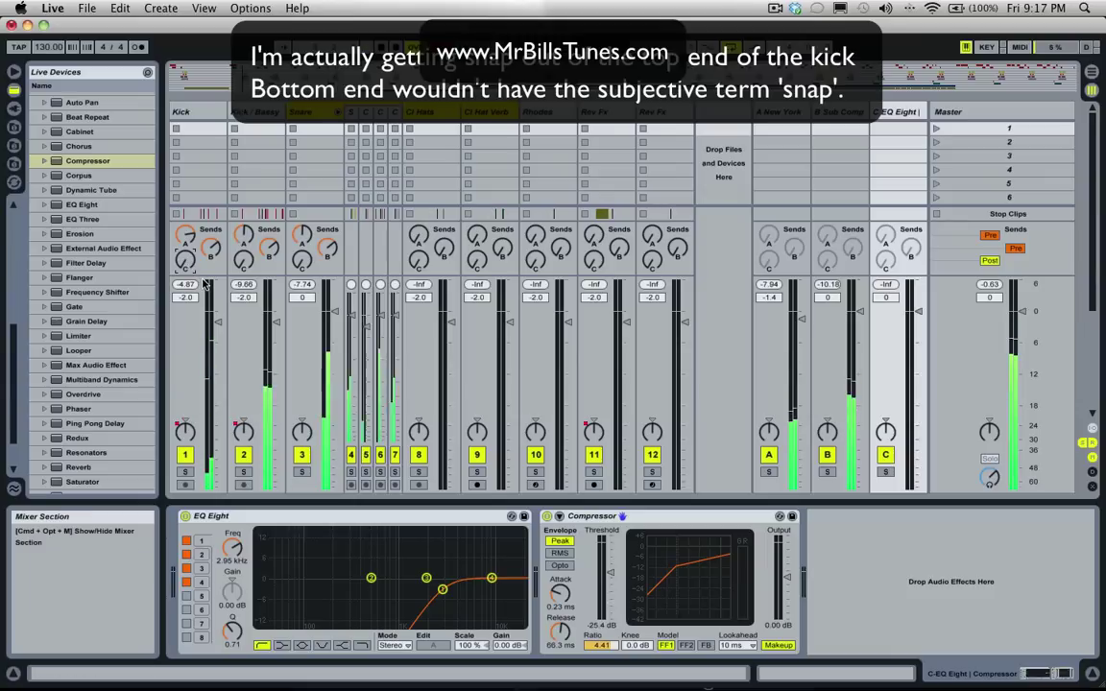
# Switch return C to pre-fader and raise send C on the Kick and Kick / Bassy tracks, auditioning with Kick soloed
pyautogui.click(990, 260)
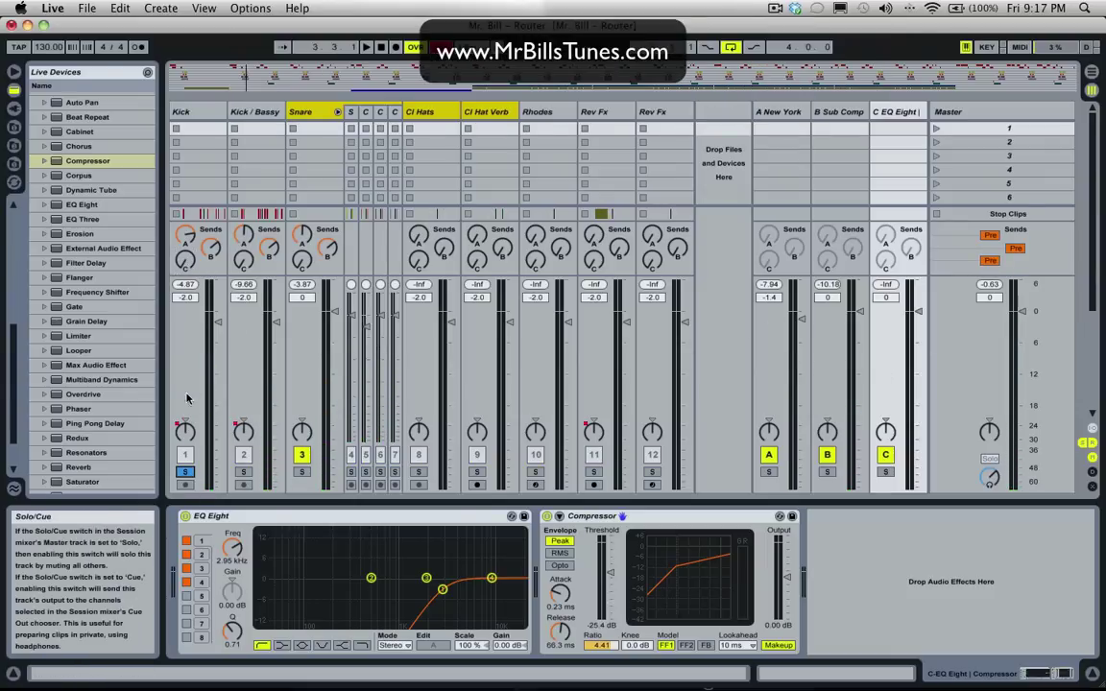
pyautogui.press('space')
pyautogui.moveTo(185, 260); pyautogui.dragTo(185, 171)
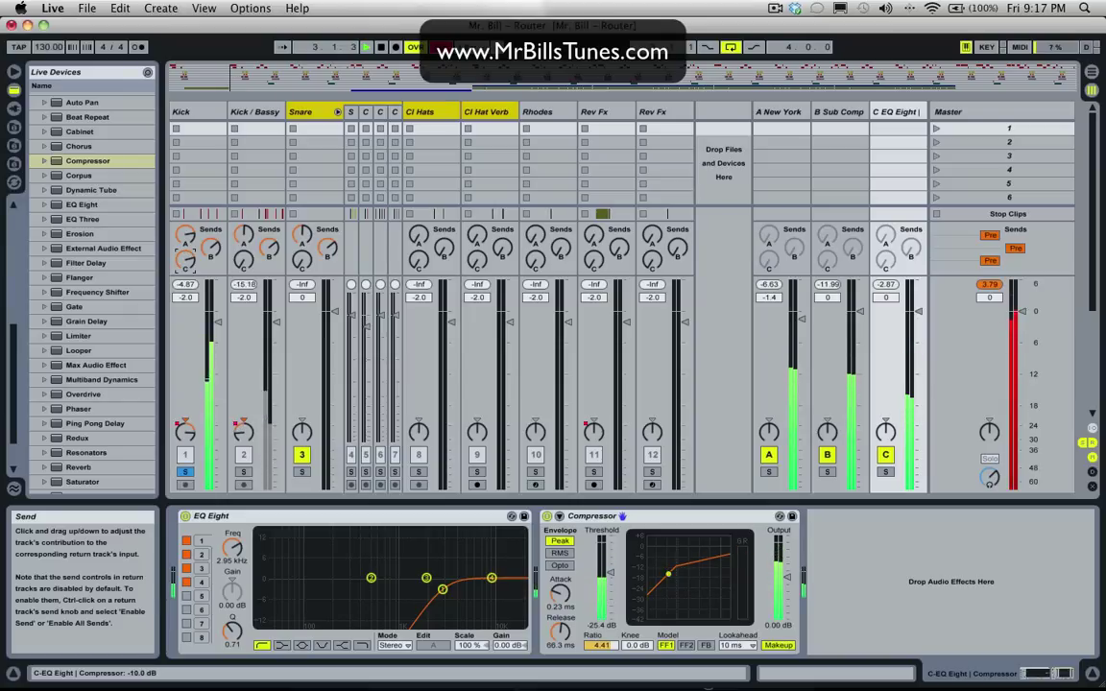
pyautogui.moveTo(185, 232); pyautogui.dragTo(185, 221)
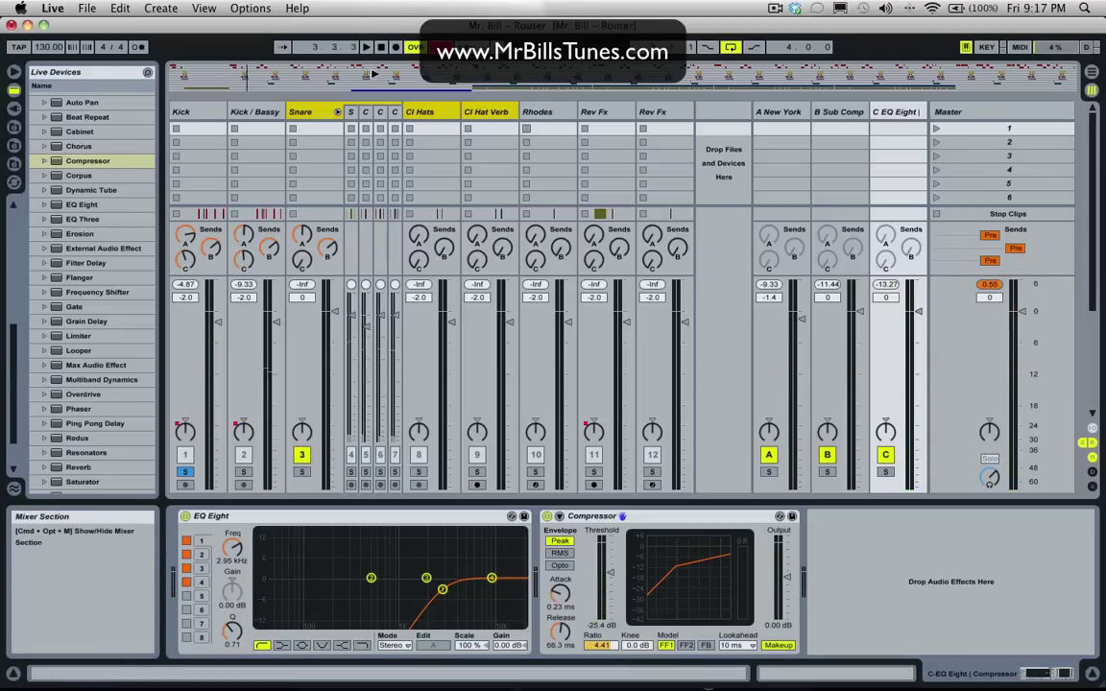
pyautogui.click(186, 472)
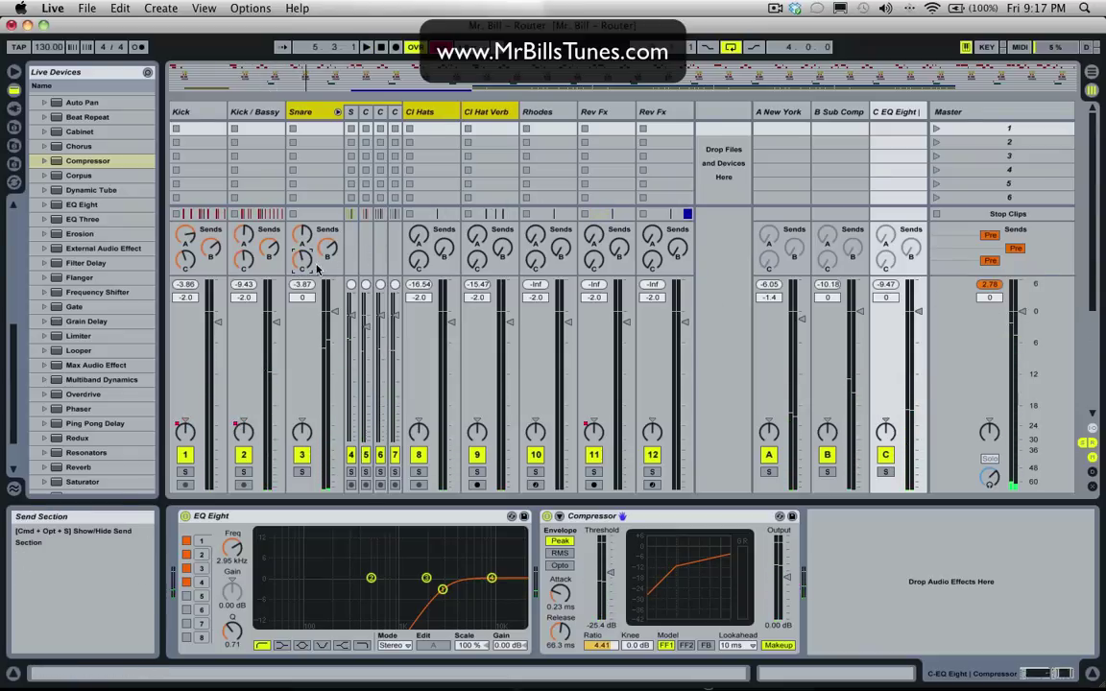
# Fine-tune the Snare track's send C to a moderate level while playing the loop
pyautogui.press('space')
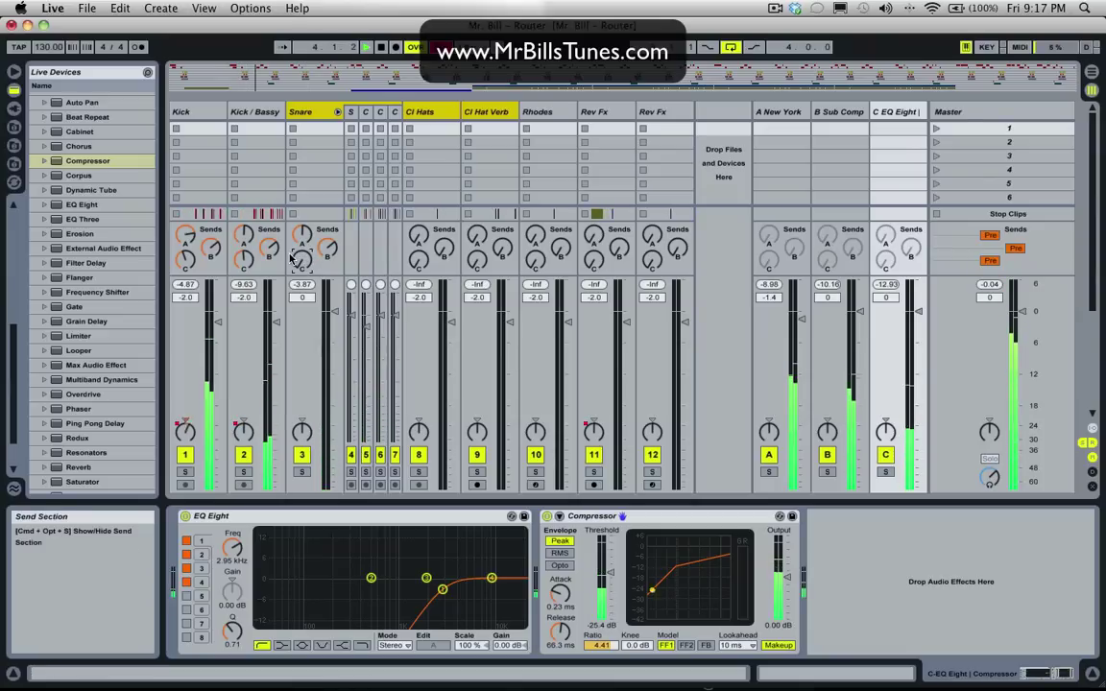
pyautogui.press('space')
pyautogui.moveTo(301, 259); pyautogui.dragTo(301, 253)
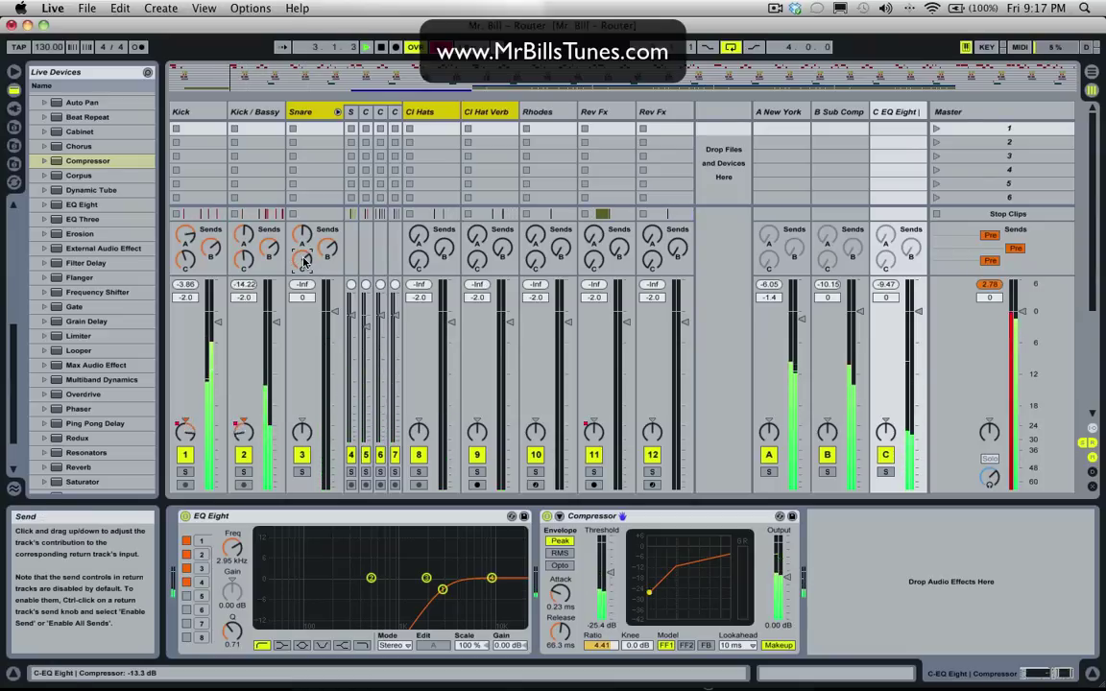
pyautogui.moveTo(302, 259); pyautogui.dragTo(302, 278)
pyautogui.press('space')
pyautogui.press('space')
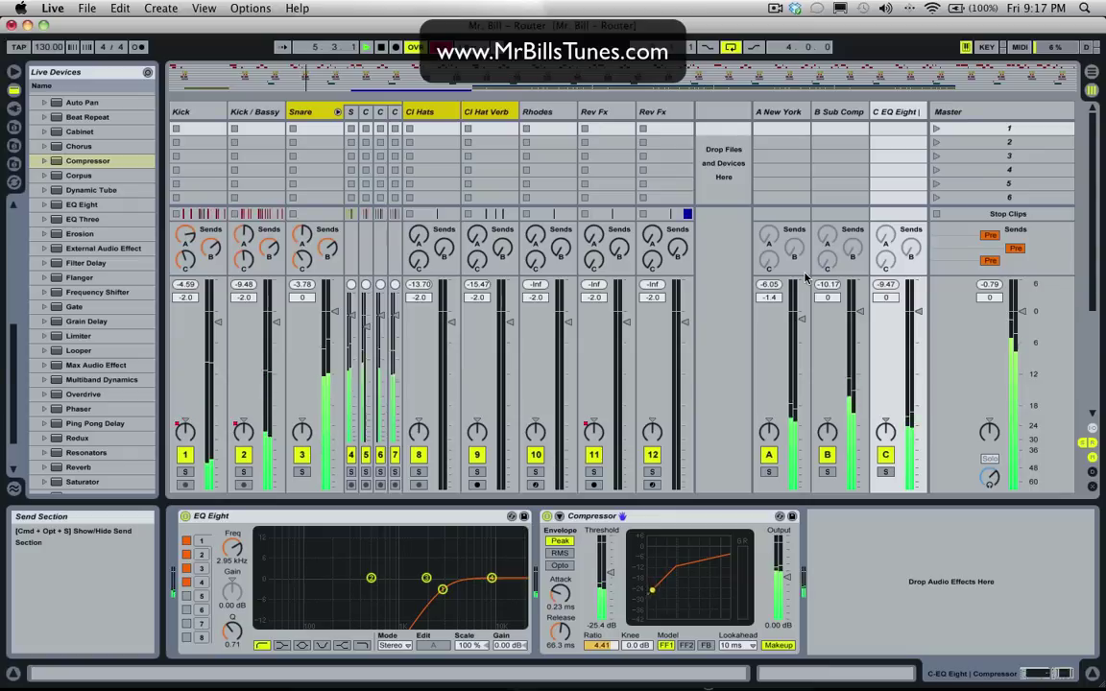
# Rename return C "High Compression" and insert a fourth return track
pyautogui.click(908, 119)
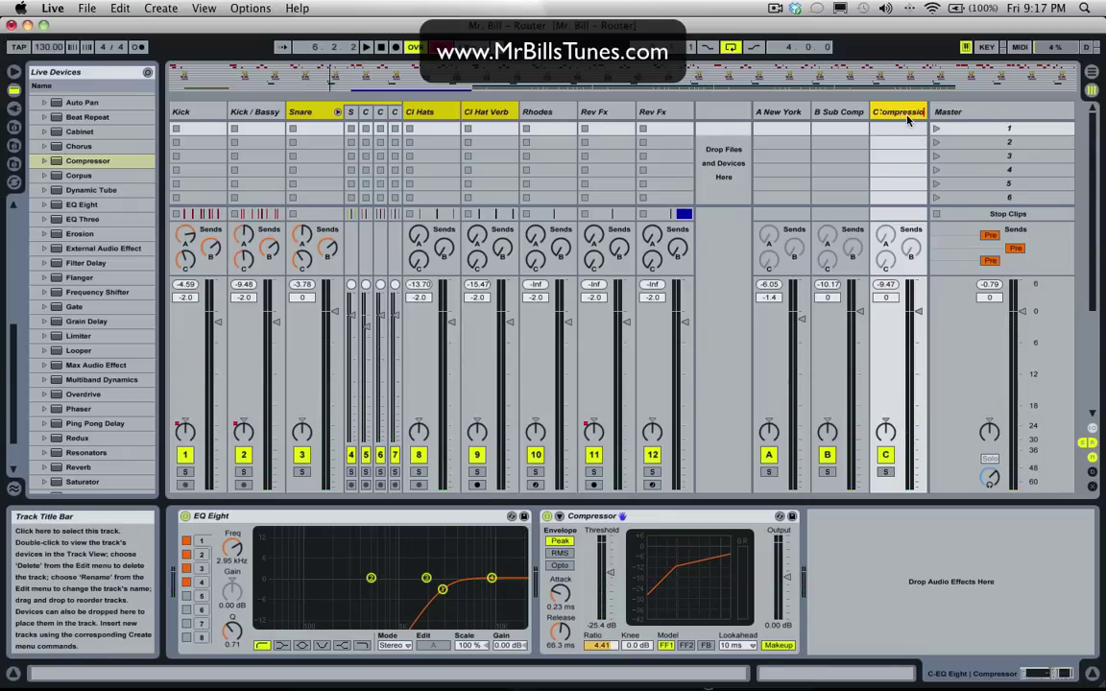
pyautogui.rightClick(908, 119)
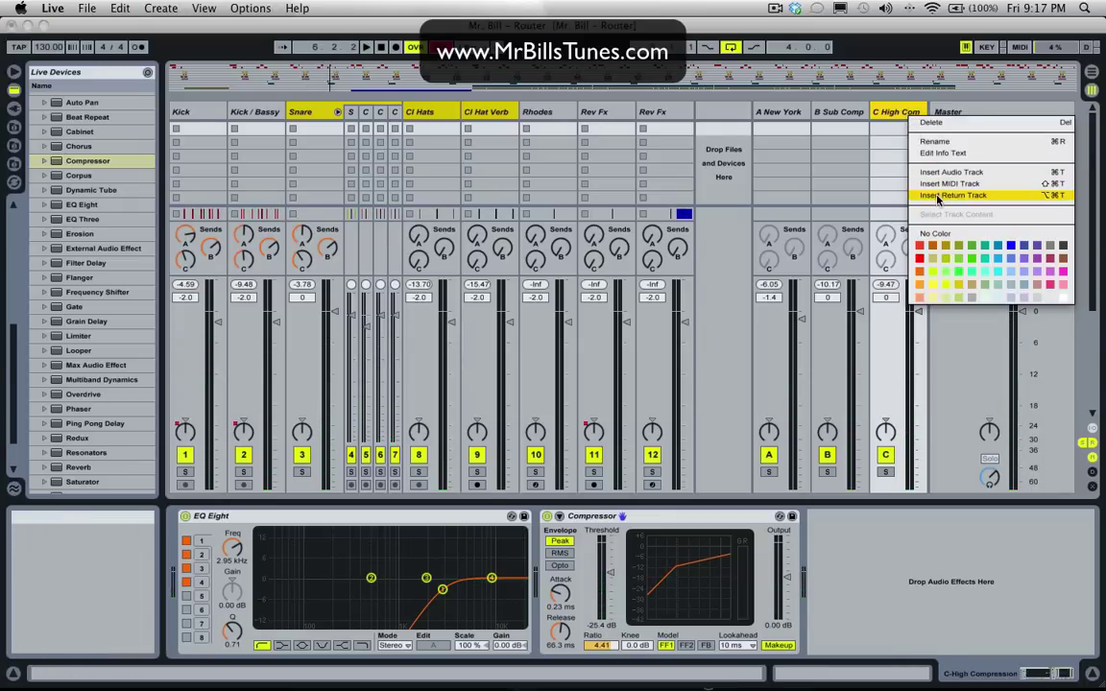
pyautogui.click(947, 197)
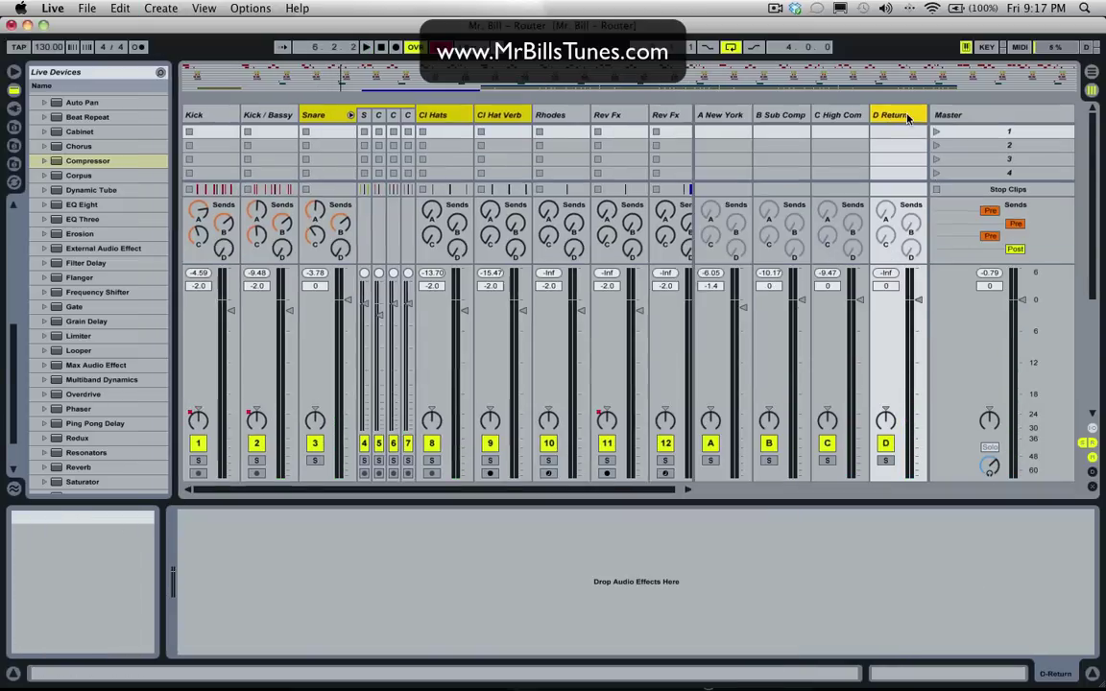
# Load EQ Eight on return D as a mid band-pass using bands 1 and 3, with band 2 dipped and band 4 at 8.48 kHz, 1.23 dB
pyautogui.doubleClick(79, 205)
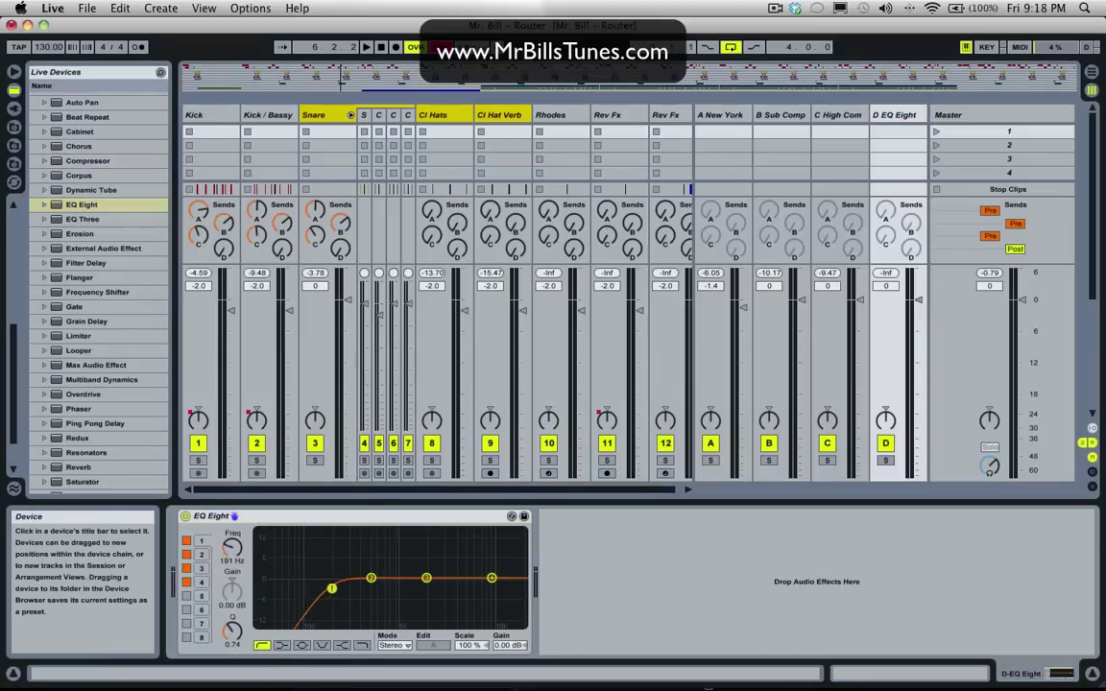
pyautogui.click(363, 644)
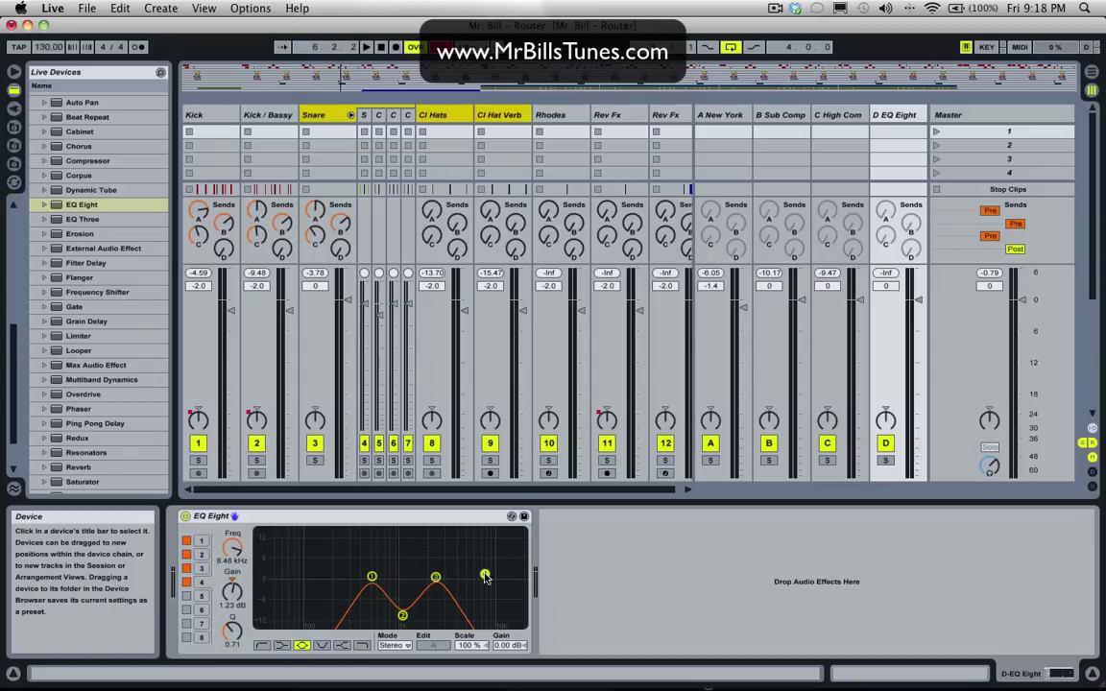
# Add a Compressor to return D with threshold -38.5 dB, ratio 3.20, attack 0.06 ms, release 131 ms, lookahead 10 ms and model FF1
pyautogui.doubleClick(87, 160)
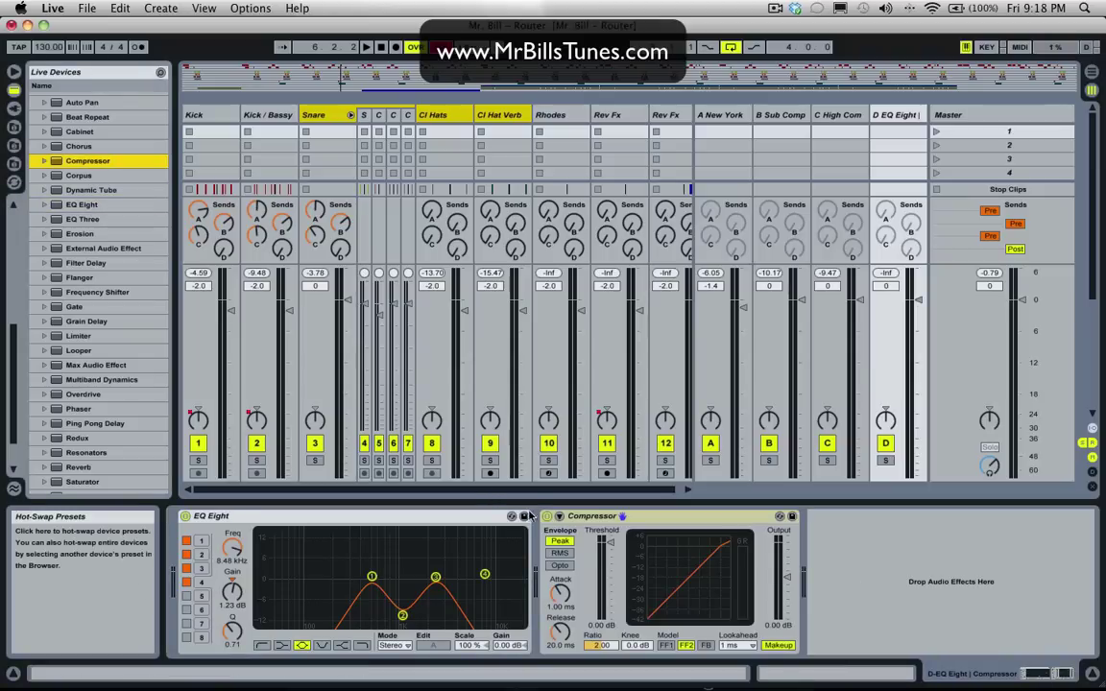
pyautogui.moveTo(610, 543); pyautogui.dragTo(562, 602)
pyautogui.moveTo(600, 645); pyautogui.dragTo(600, 640)
pyautogui.click(665, 646)
pyautogui.click(738, 645)
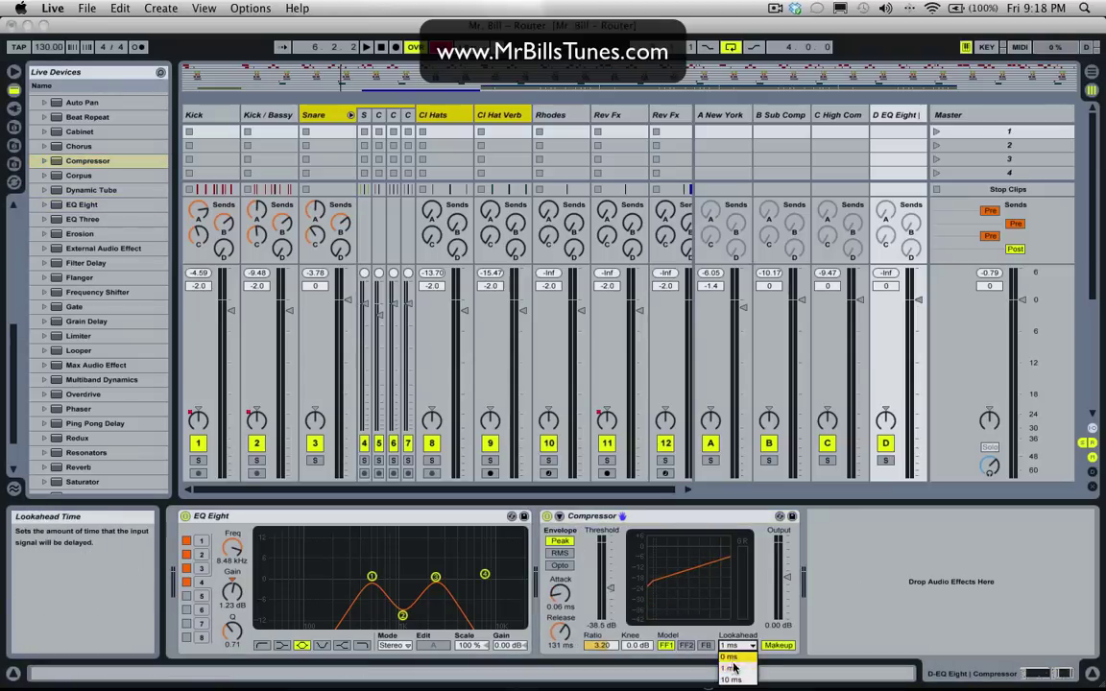
pyautogui.click(735, 659)
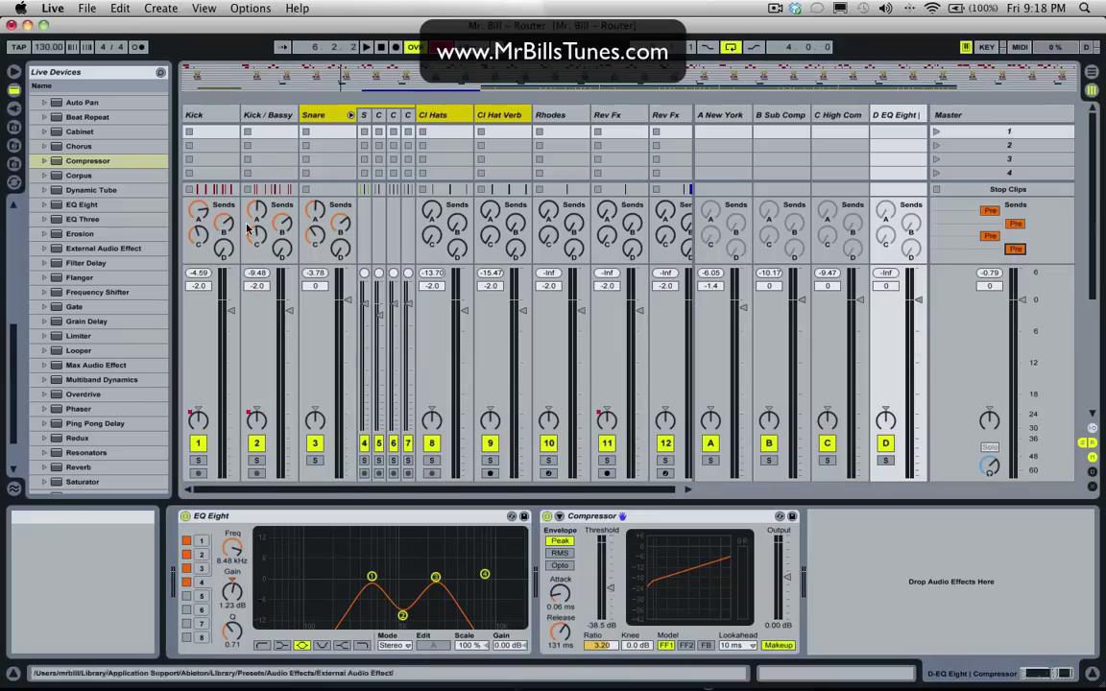
# Raise send D together on the Kick, Kick / Bassy and Snare tracks to about -6.3 dB during playback
pyautogui.click(317, 134)
pyautogui.click(236, 116)
pyautogui.press('space')
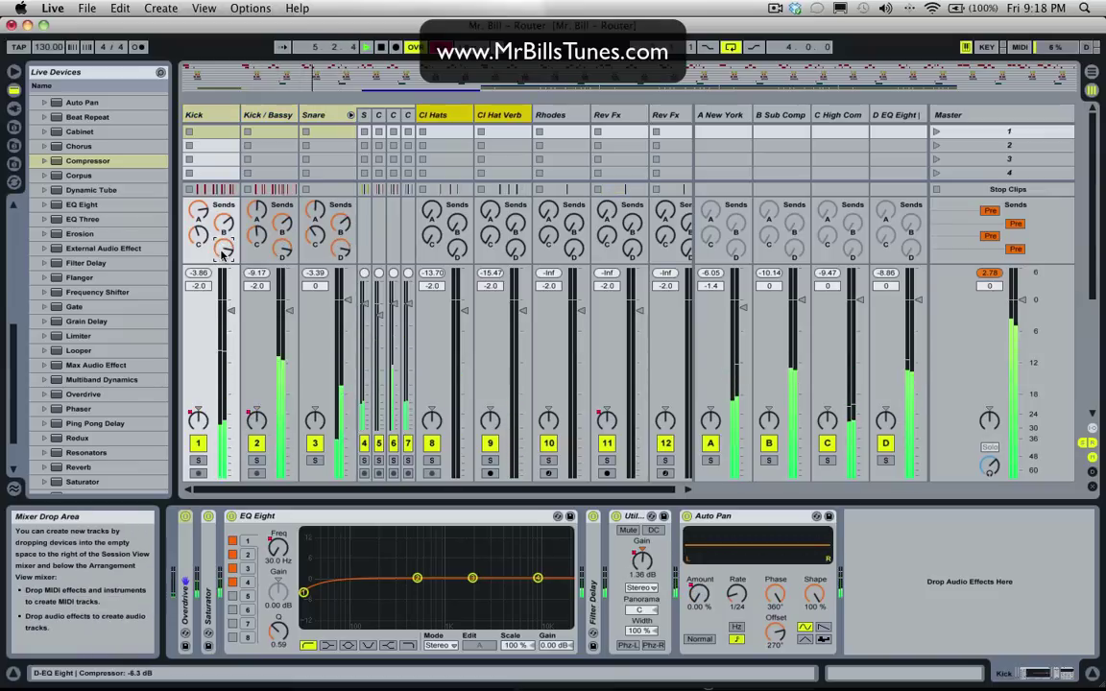
# Delete return track D and look over the EQ Eight and Compressor settings on the three remaining returns
pyautogui.click(898, 116)
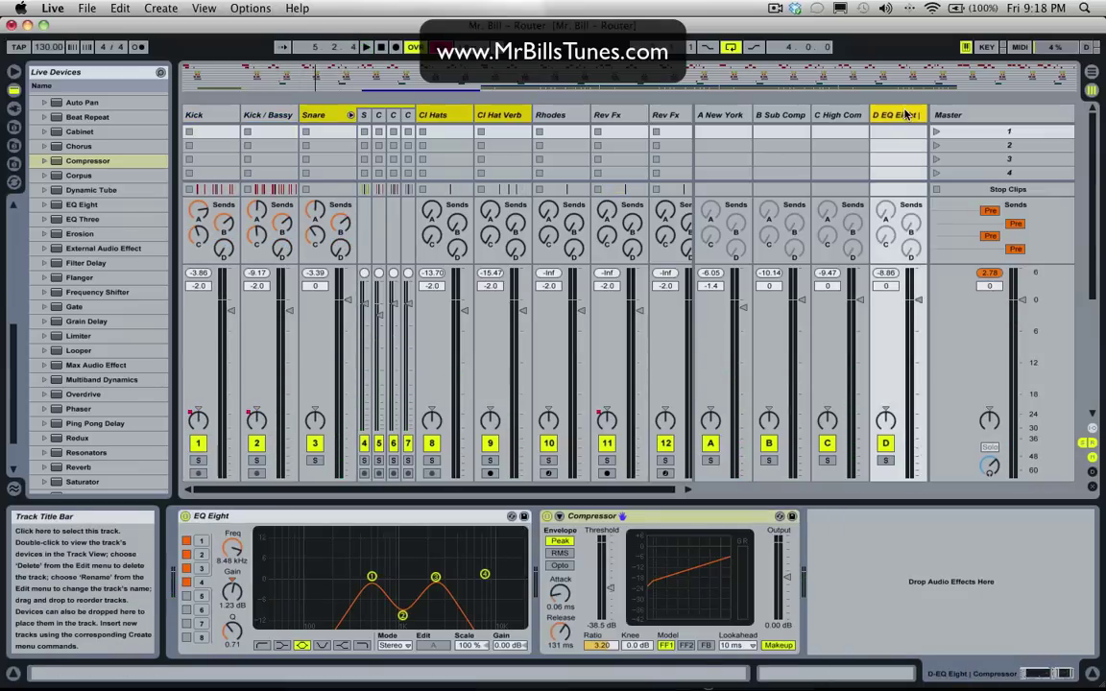
pyautogui.press('Delete')
pyautogui.click(804, 113)
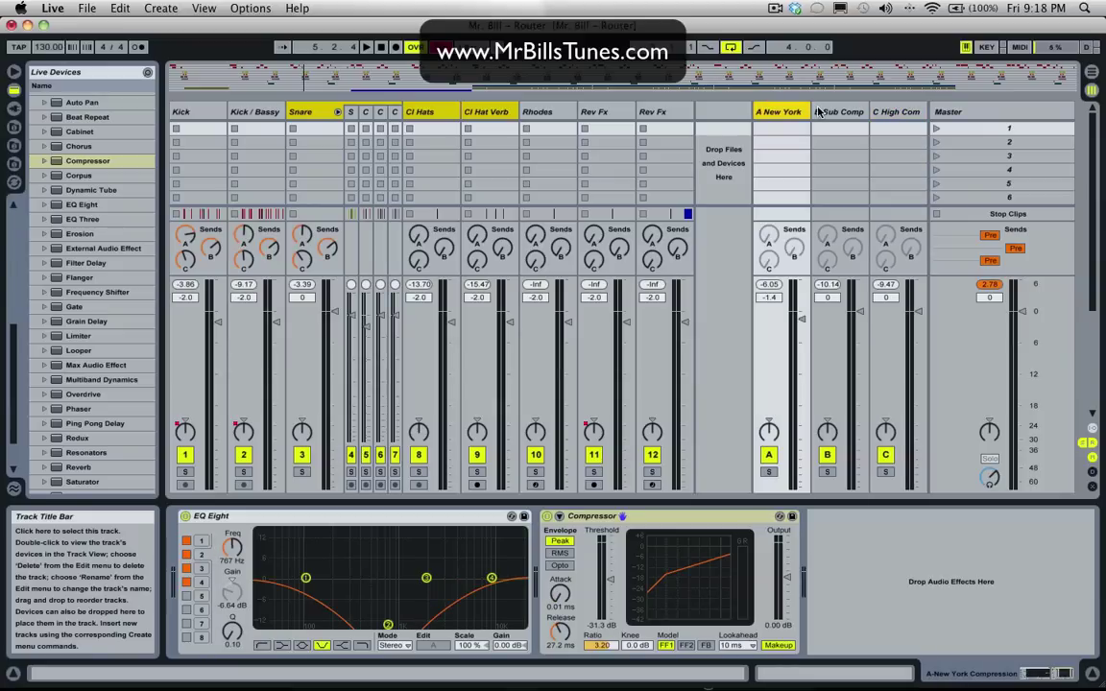
pyautogui.click(821, 113)
pyautogui.click(892, 114)
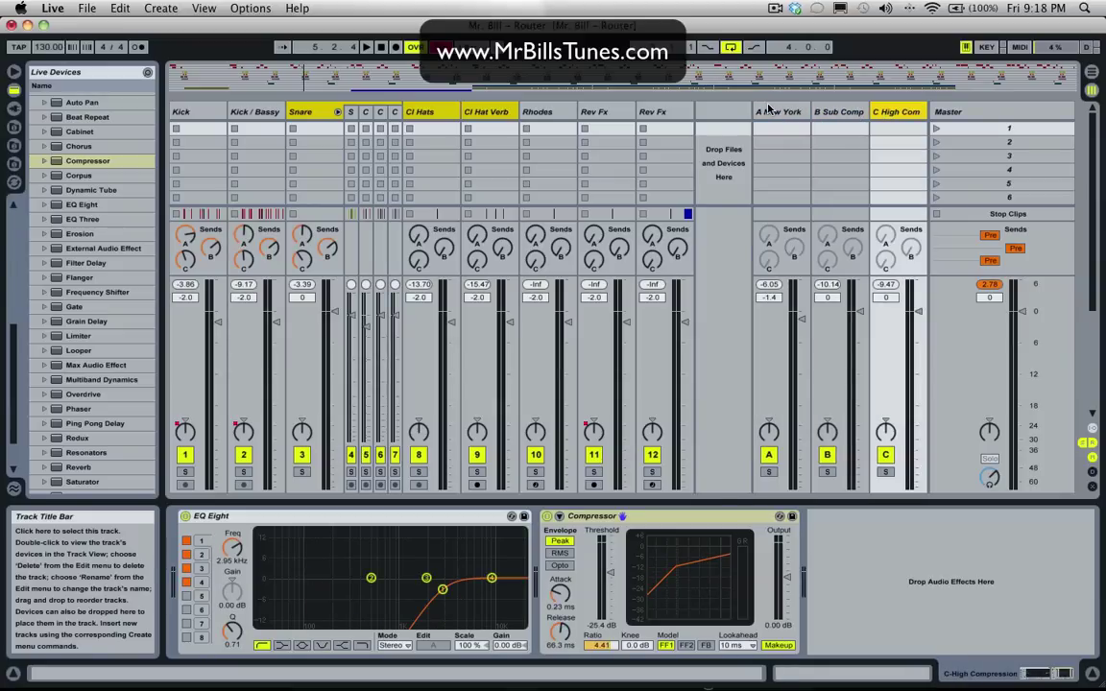
# Play the arrangement, switch returns A to C off and on together to compare the drums, and reset the master peak reading
pyautogui.press('Tab')
pyautogui.press('space')
pyautogui.press('Tab')
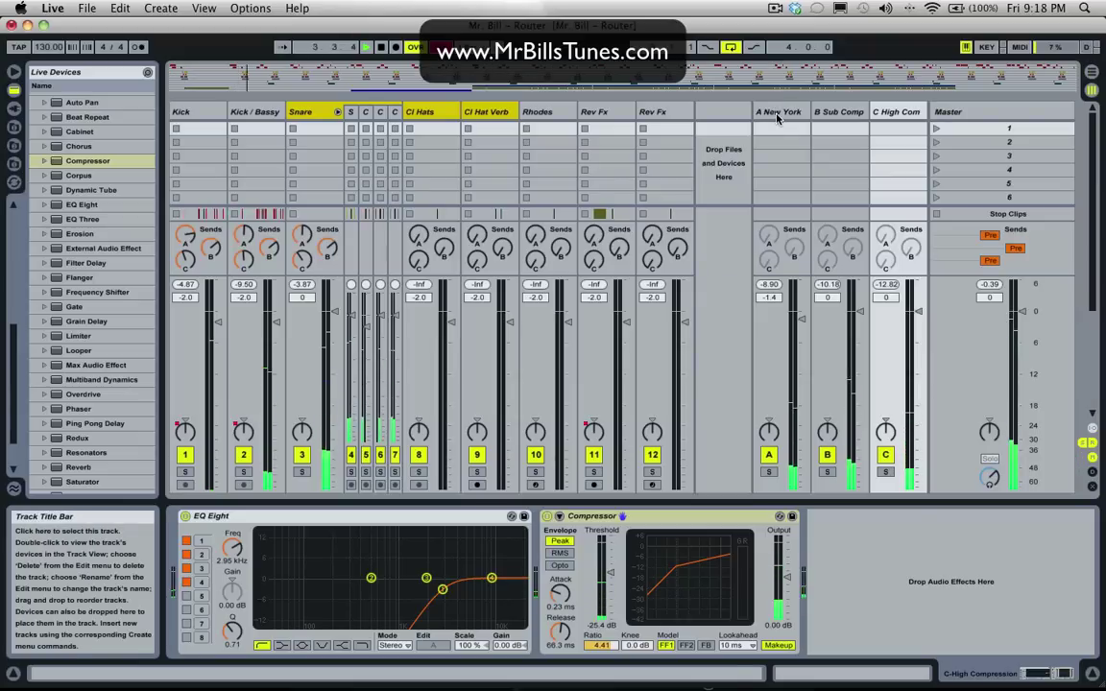
pyautogui.click(778, 112)
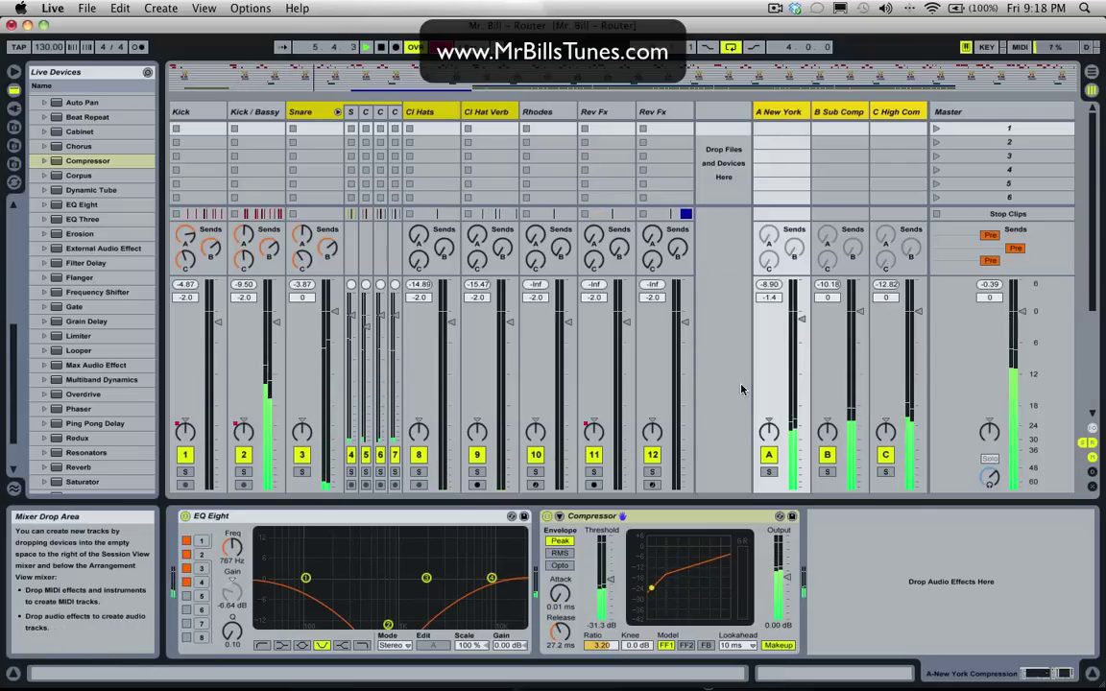
pyautogui.click(769, 457)
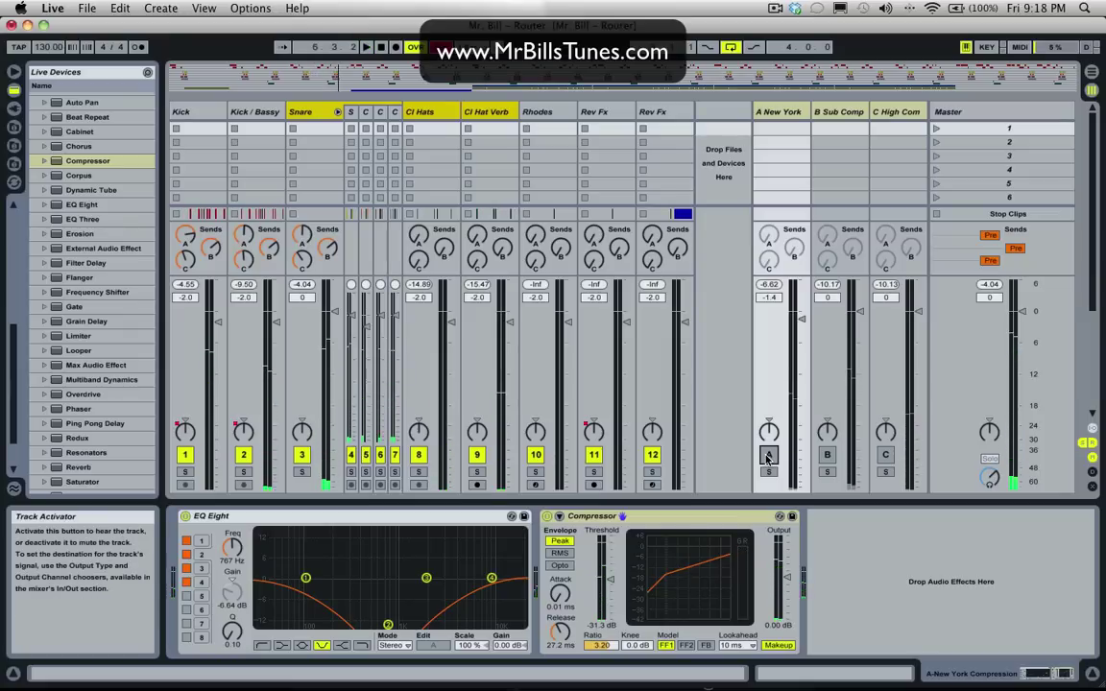
pyautogui.press('space')
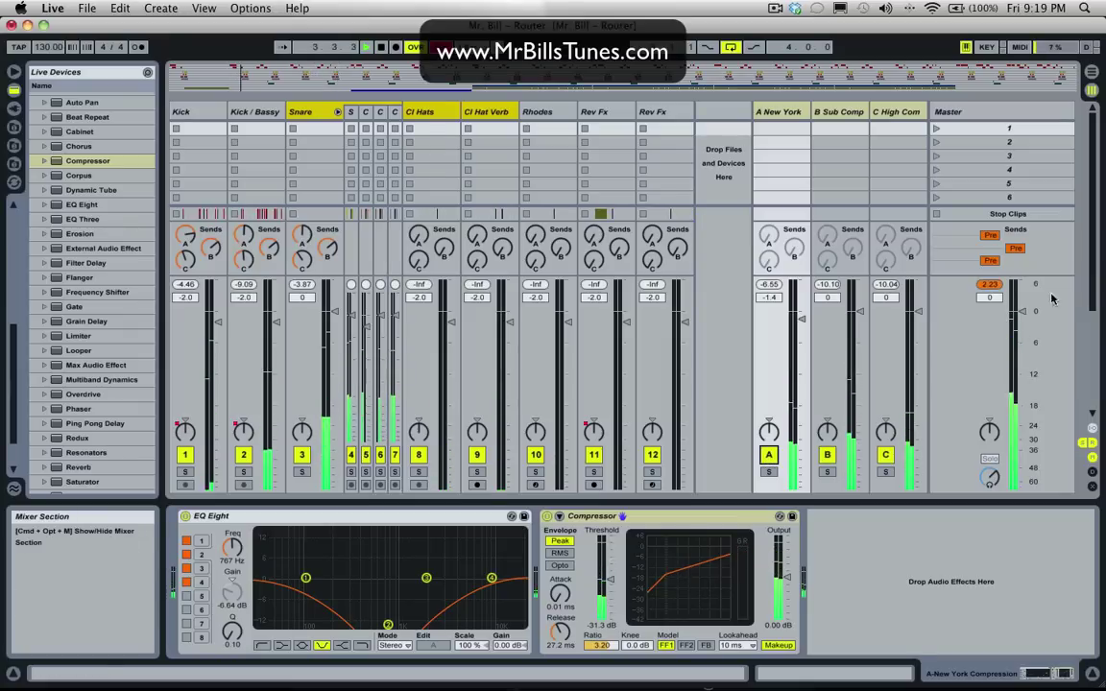
pyautogui.click(999, 285)
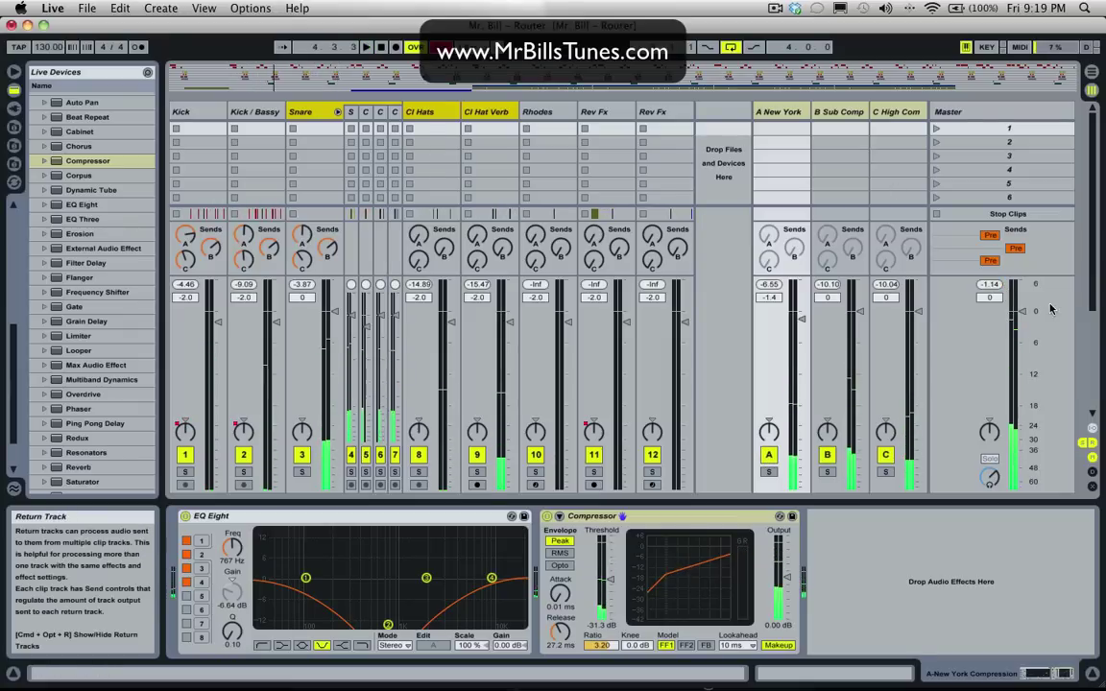
# Lower return A to -4.4 dB, returns B and C to -3.0 dB, Snare to -3.0 dB and the other full-width tracks to -5.0 dB
pyautogui.click(892, 116)
pyautogui.click(768, 113)
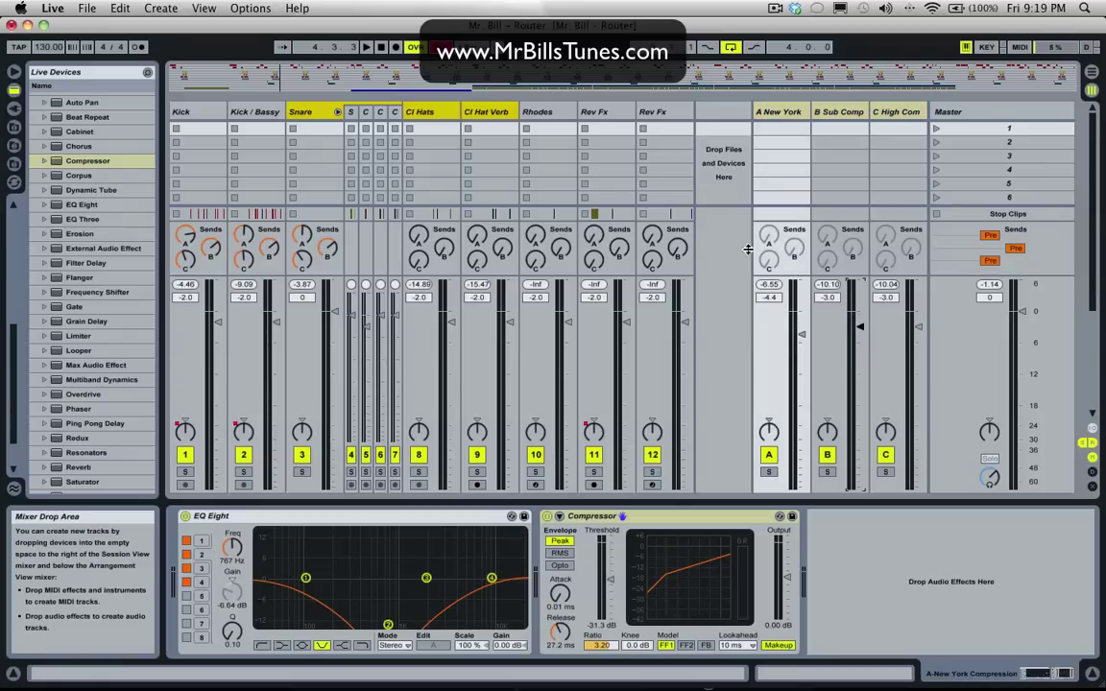
pyautogui.click(653, 112)
pyautogui.keyDown('shift'); pyautogui.click(192, 112); pyautogui.keyUp('shift')
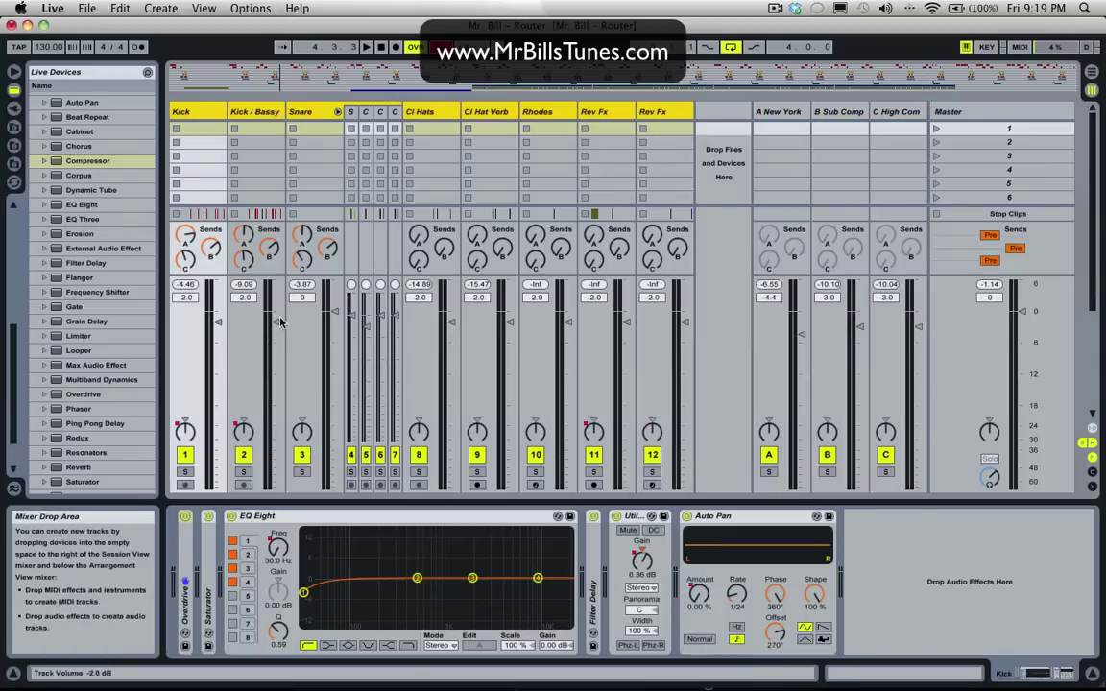
pyautogui.click(278, 321)
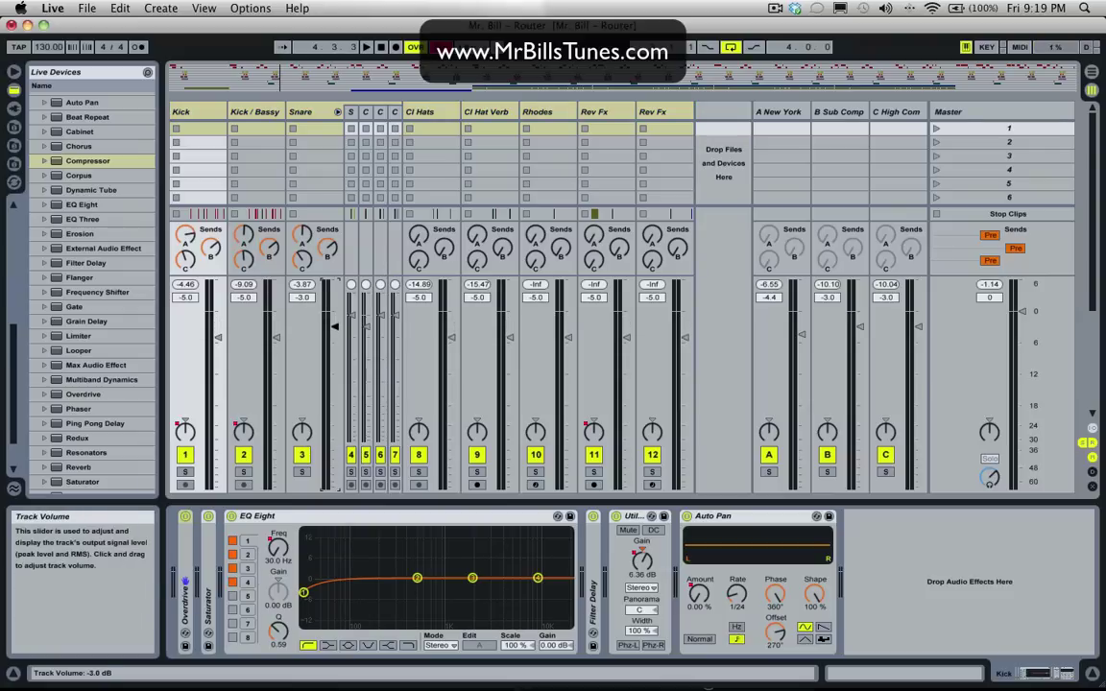
pyautogui.click(301, 111)
# Play the loop again and compare the drums with returns A to C switched off together and back on
pyautogui.press('space')
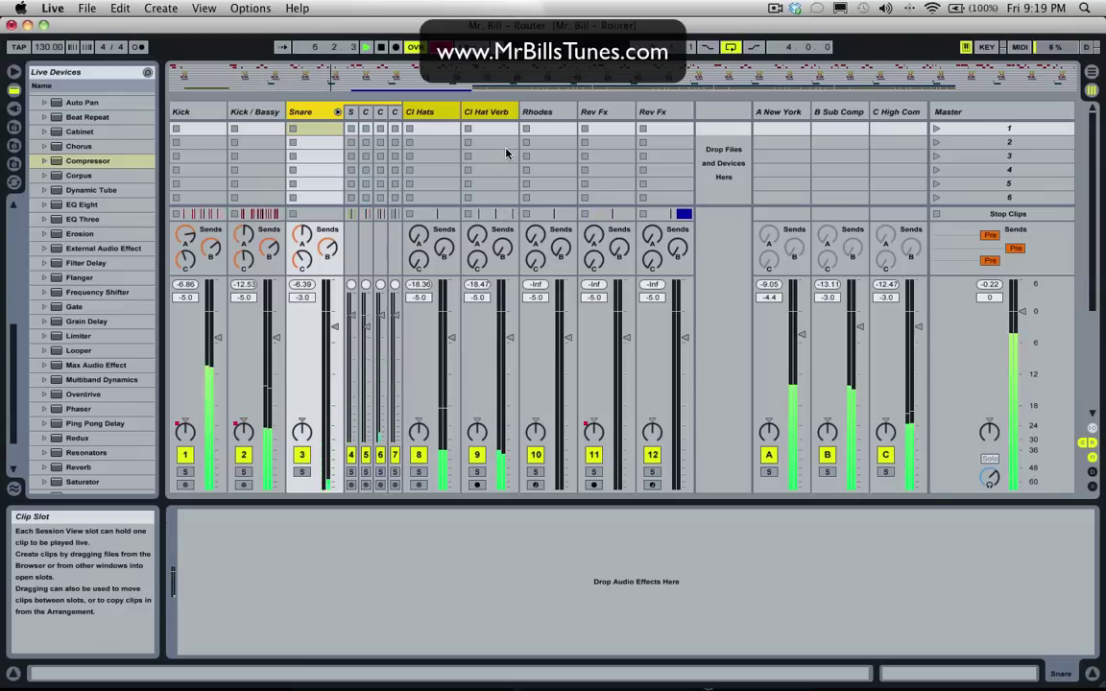
pyautogui.click(896, 111)
pyautogui.keyDown('shift'); pyautogui.click(778, 111); pyautogui.keyUp('shift')
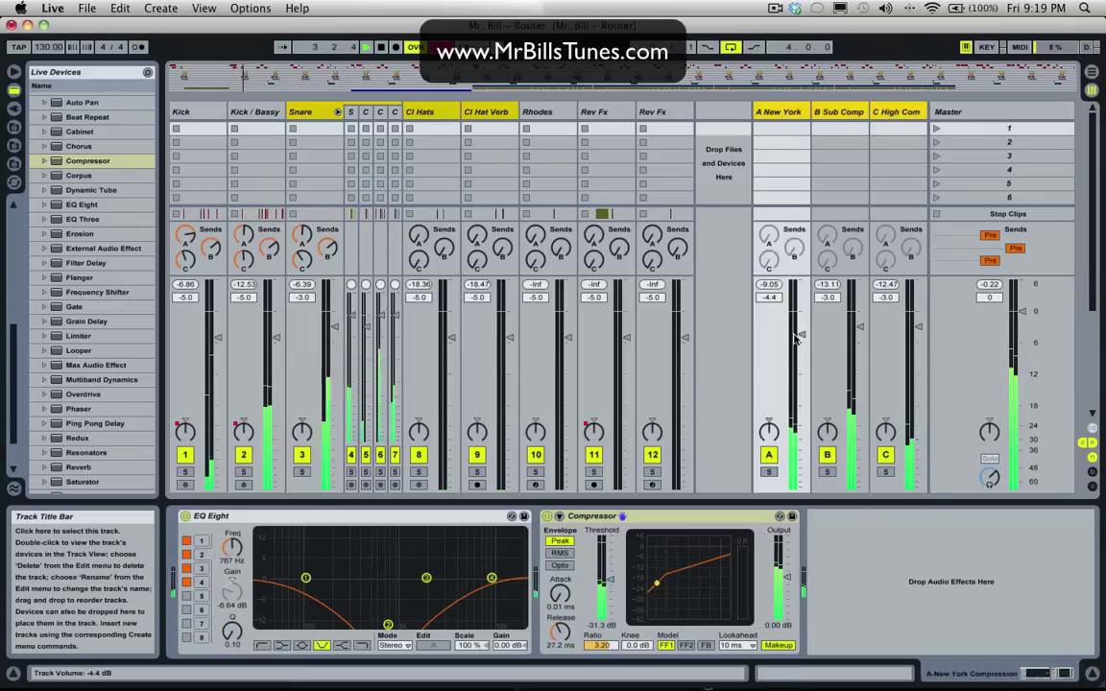
pyautogui.click(769, 455)
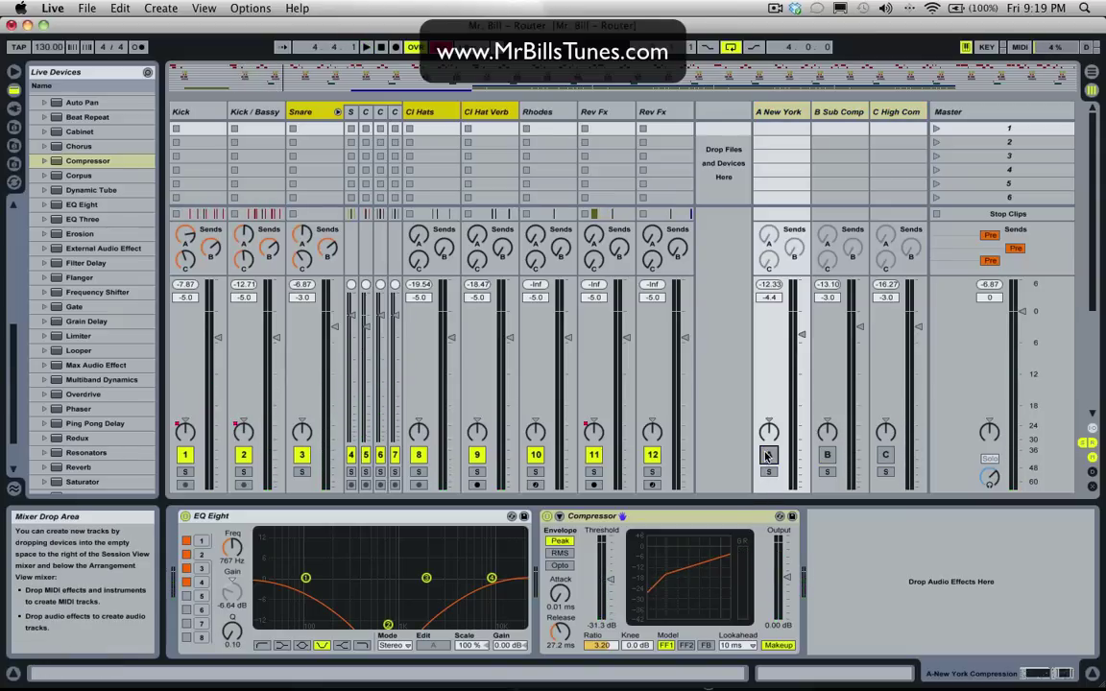
pyautogui.click(769, 455)
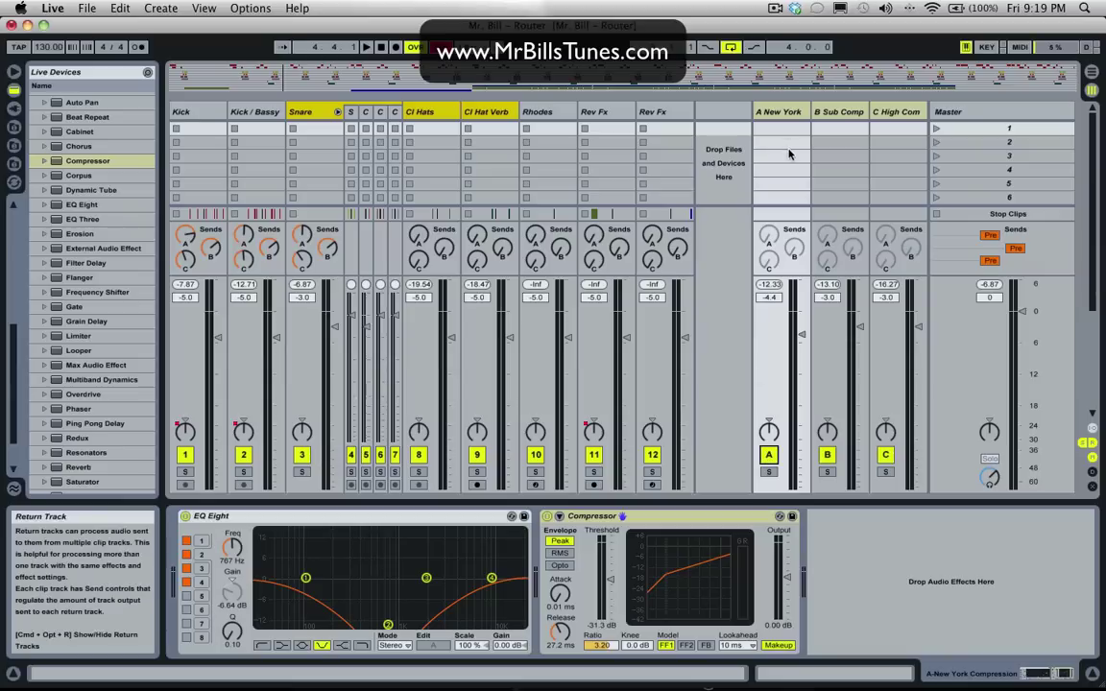
# Review the EQ Eight and Compressor settings on the sub, high and New York compression returns
pyautogui.click(853, 113)
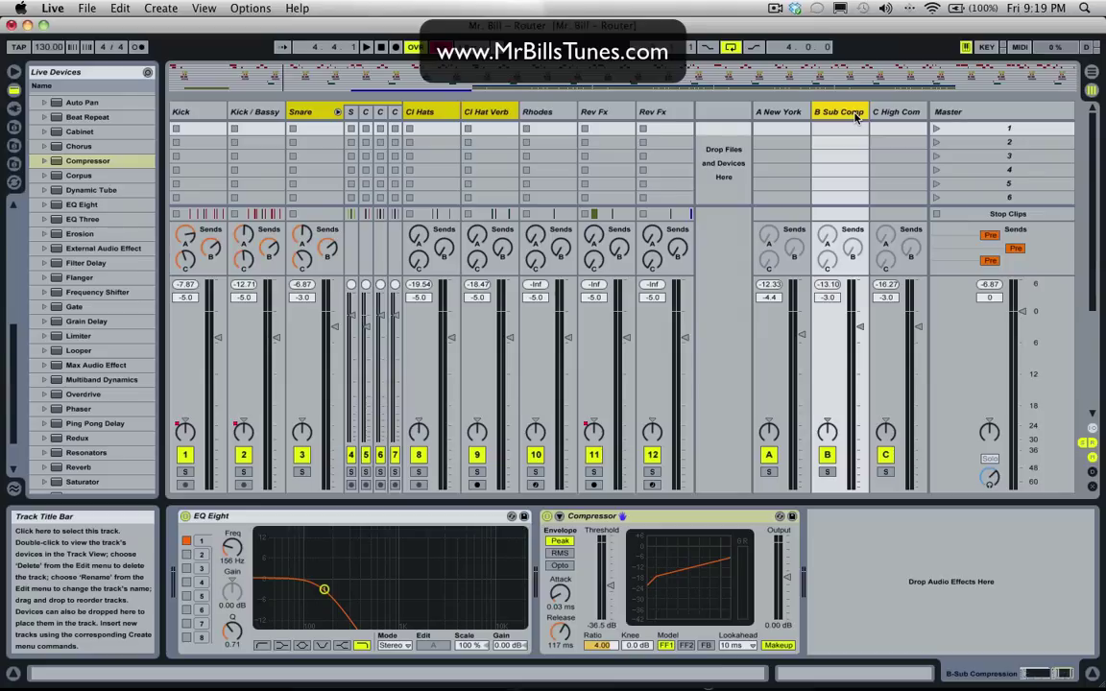
pyautogui.click(881, 112)
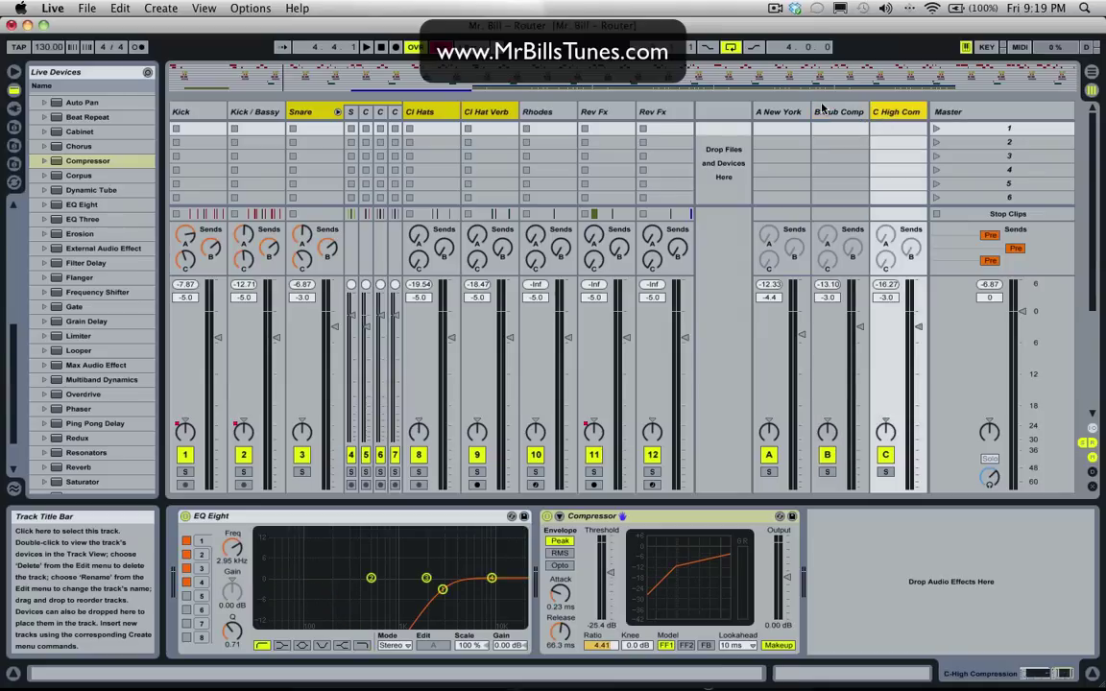
pyautogui.click(774, 112)
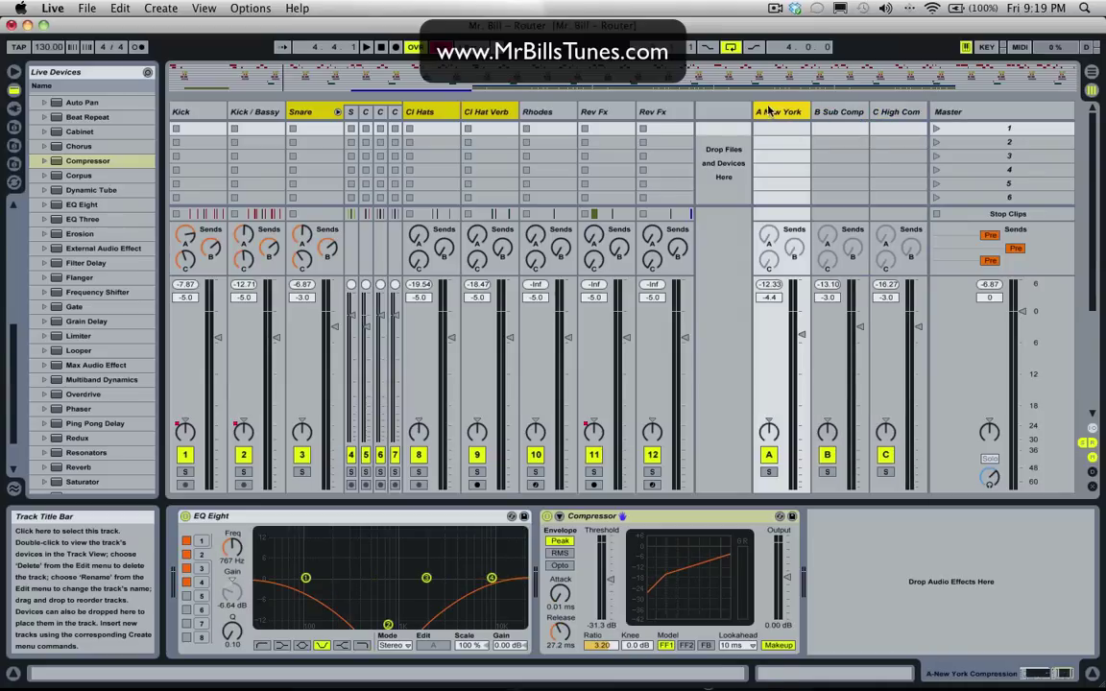